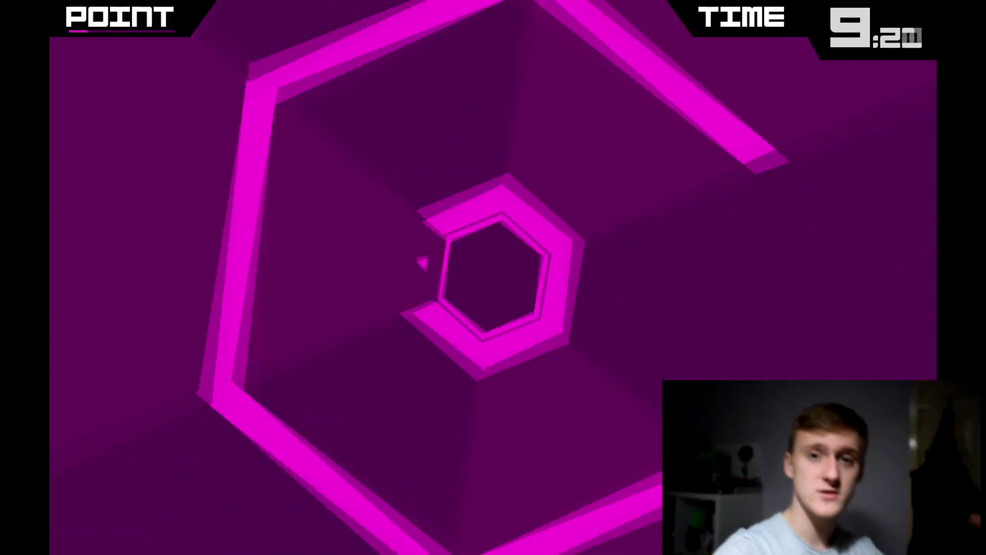
{"action": "key", "text": "Right"}
{"action": "key", "text": "Right"}
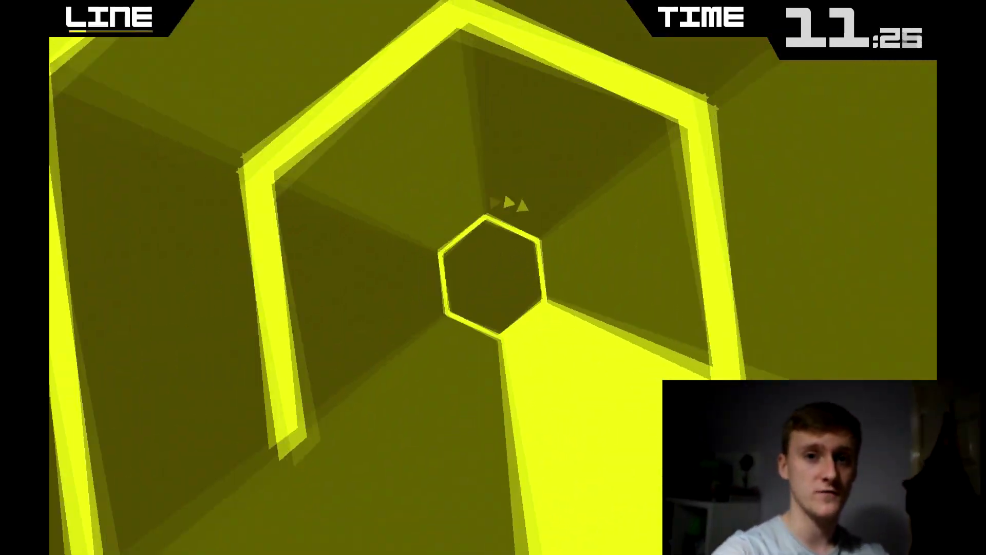
{"action": "key", "text": "Left"}
{"action": "key", "text": "Left"}
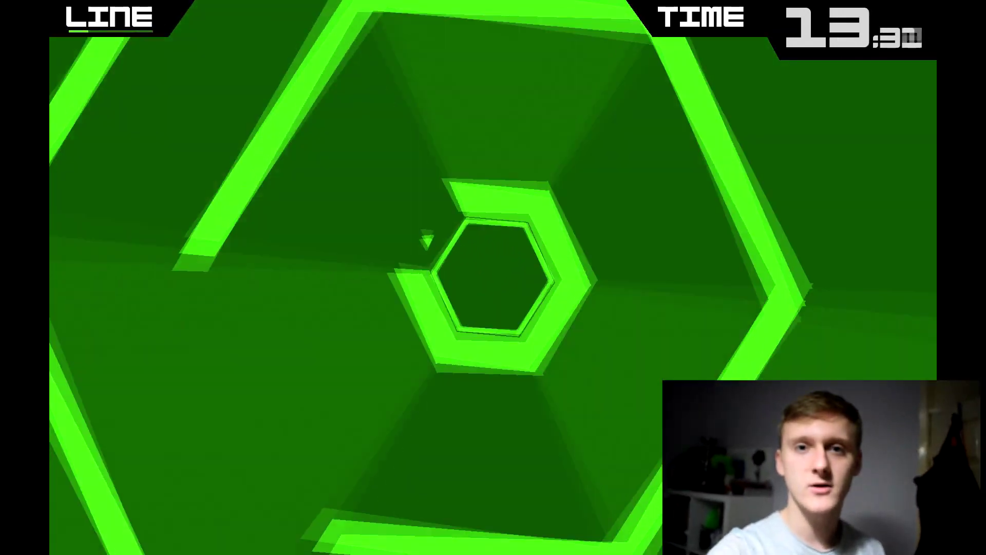
{"action": "key", "text": "Left"}
{"action": "key", "text": "Left"}
{"action": "key", "text": "Left"}
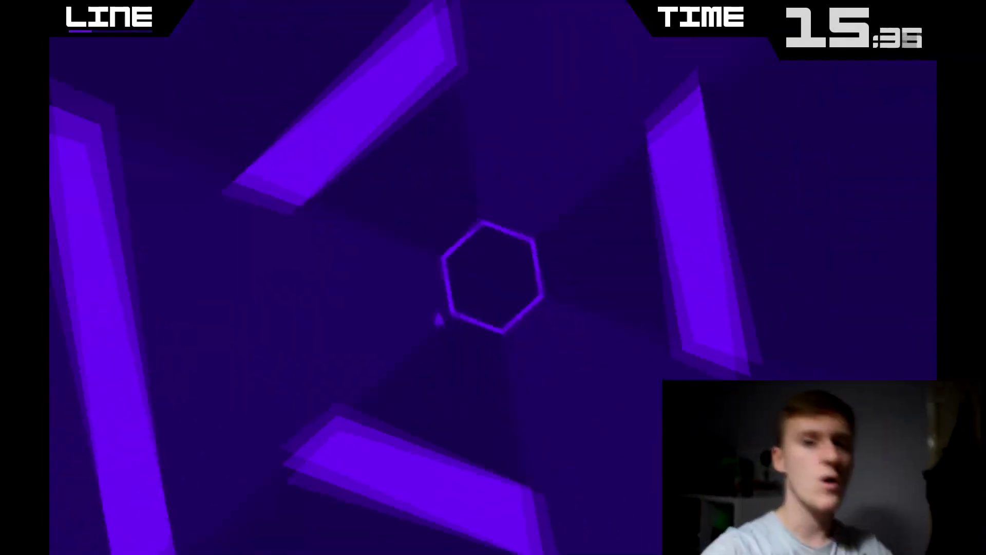
{"action": "key", "text": "Left"}
{"action": "key", "text": "Left"}
{"action": "key", "text": "Right"}
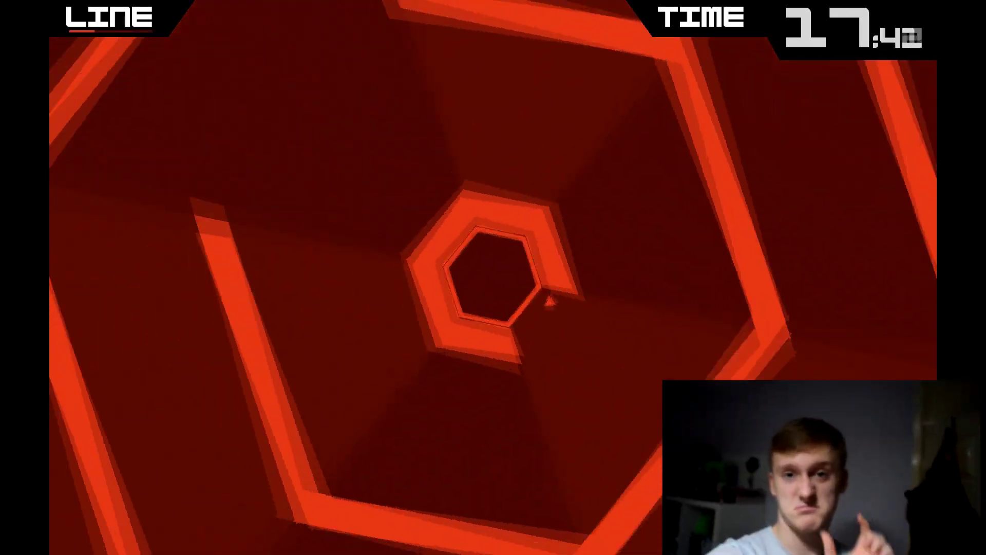
{"action": "key", "text": "Right"}
{"action": "key", "text": "Right"}
{"action": "key", "text": "Left"}
{"action": "key", "text": "Left"}
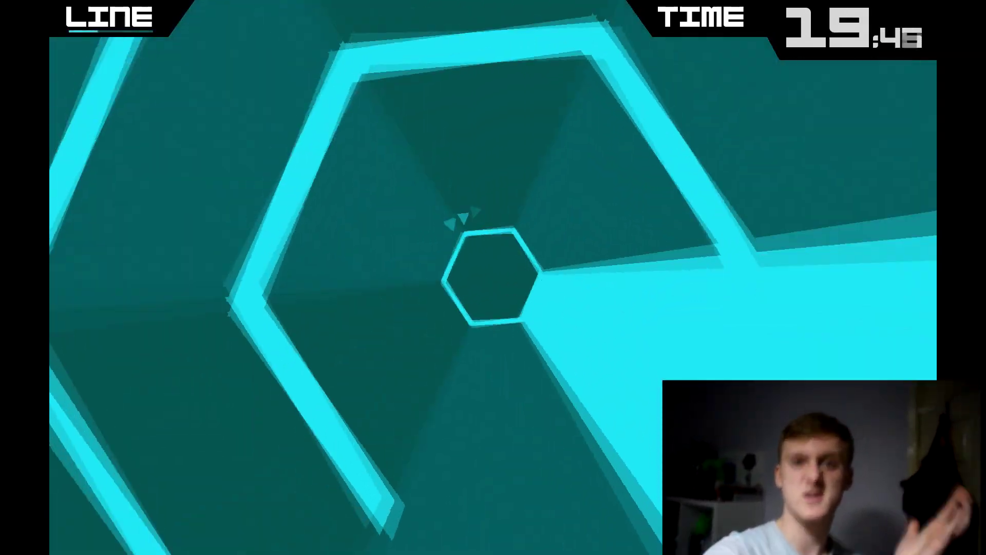
{"action": "key", "text": "Right"}
{"action": "key", "text": "Left"}
{"action": "key", "text": "Left"}
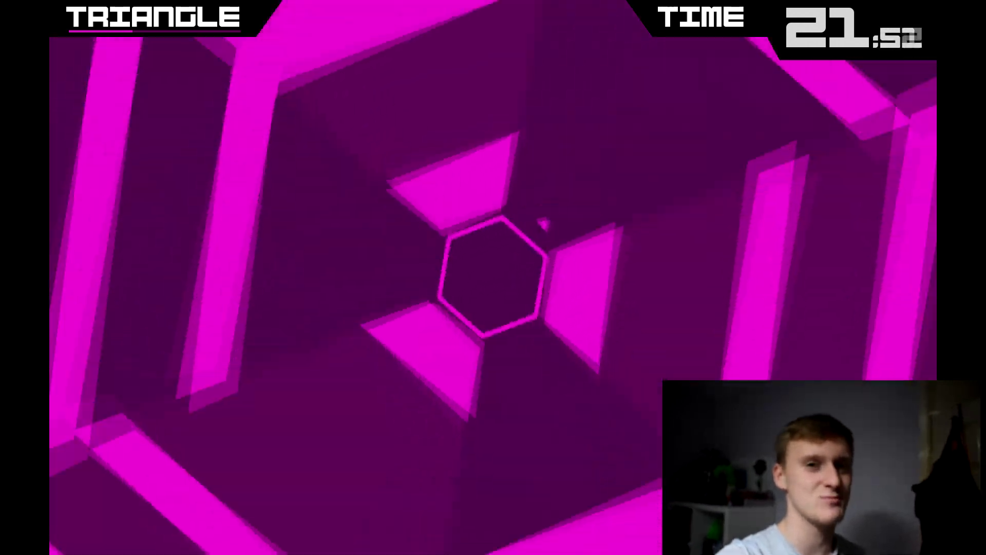
{"action": "key", "text": "Left"}
{"action": "key", "text": "Right"}
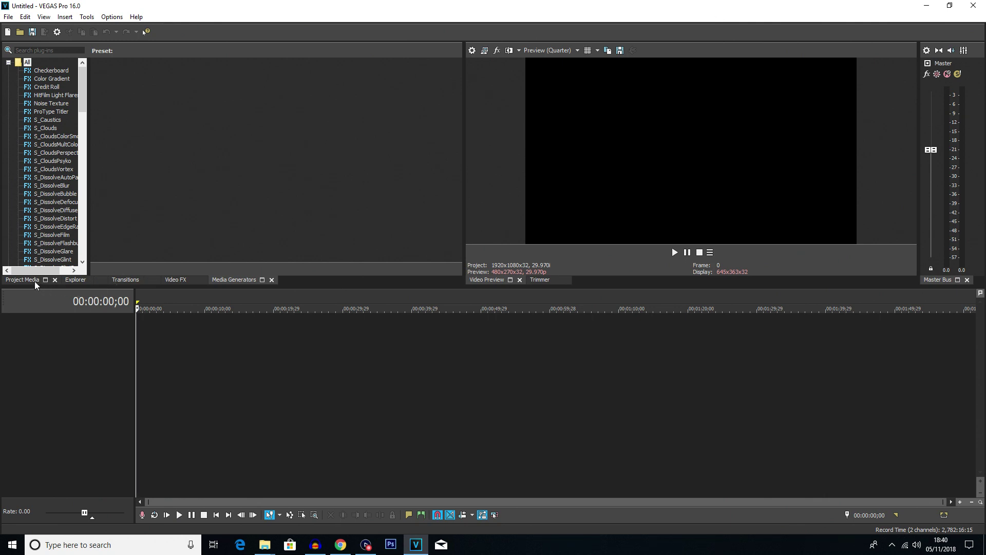
{"action": "left_click", "coordinate": [8, 281]}
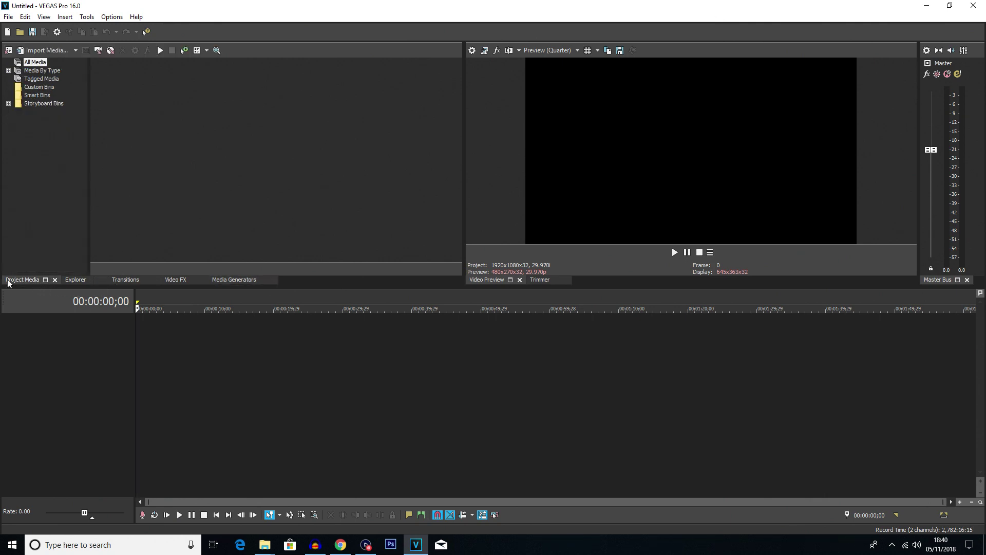
{"action": "left_click", "coordinate": [36, 52]}
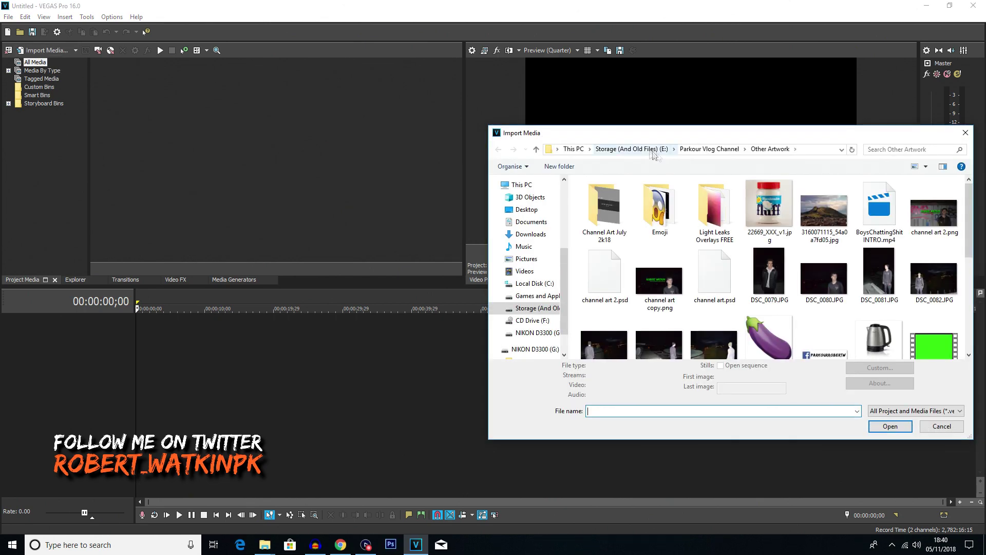
{"action": "left_click", "coordinate": [639, 152]}
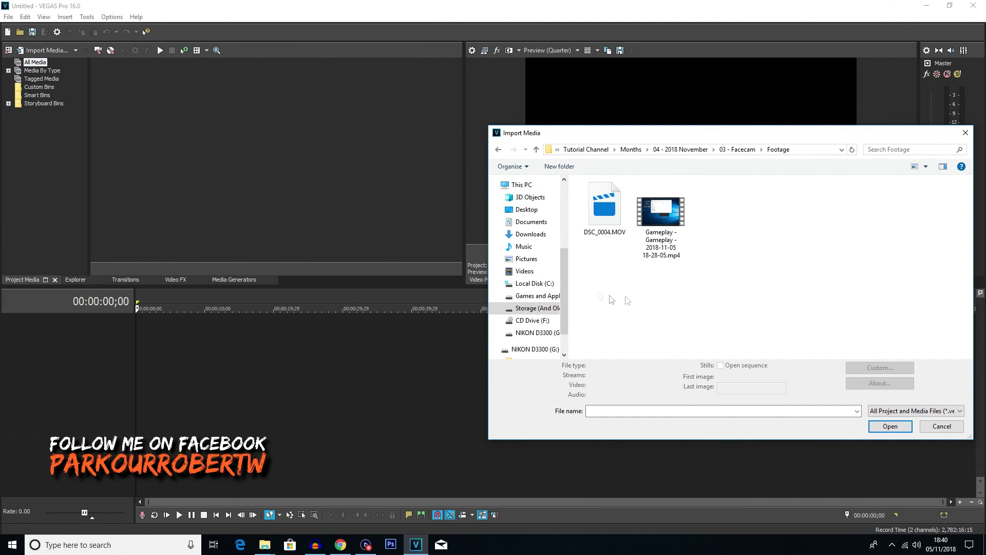
{"action": "left_click", "coordinate": [670, 229]}
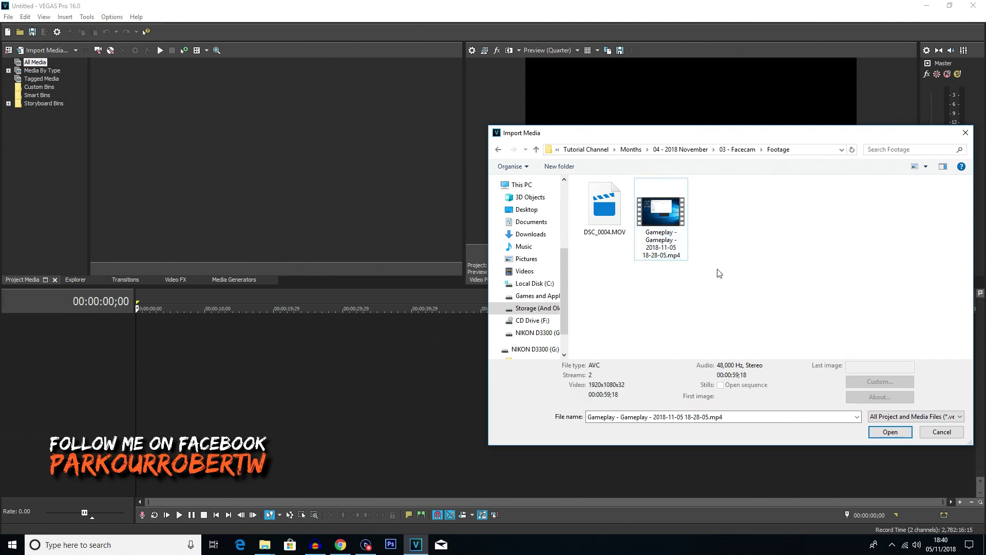
{"action": "left_click", "coordinate": [599, 199]}
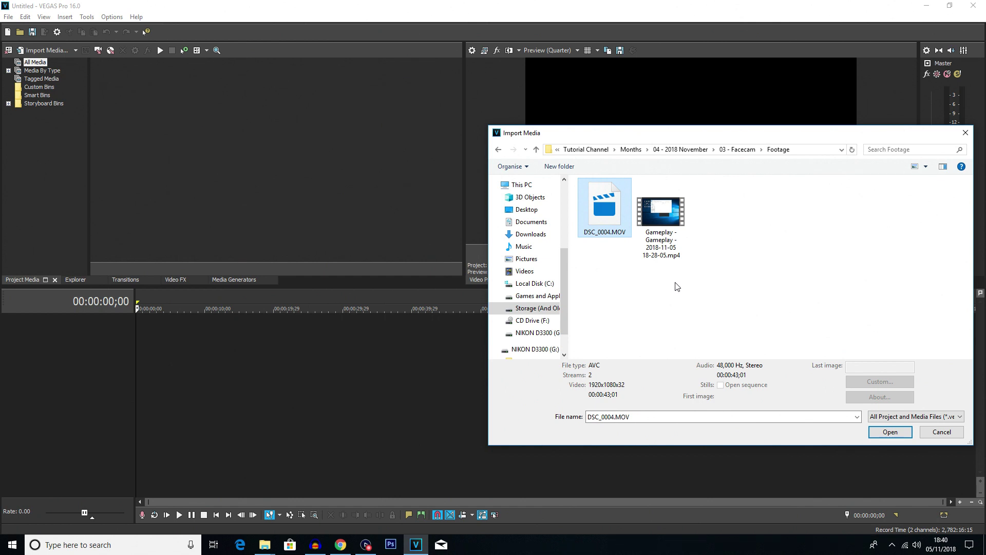
{"action": "left_click_drag", "start_coordinate": [681, 297], "coordinate": [596, 191]}
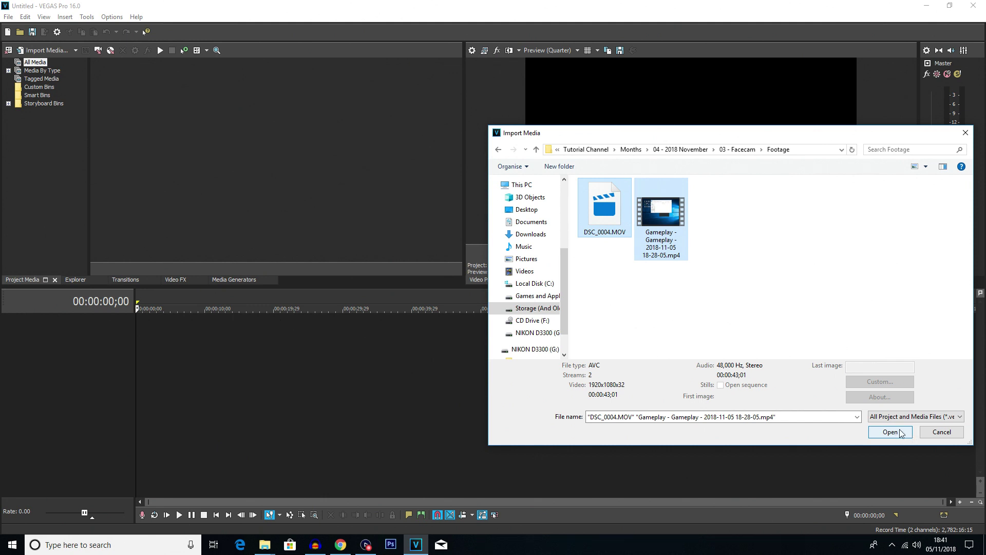
{"action": "left_click", "coordinate": [900, 433]}
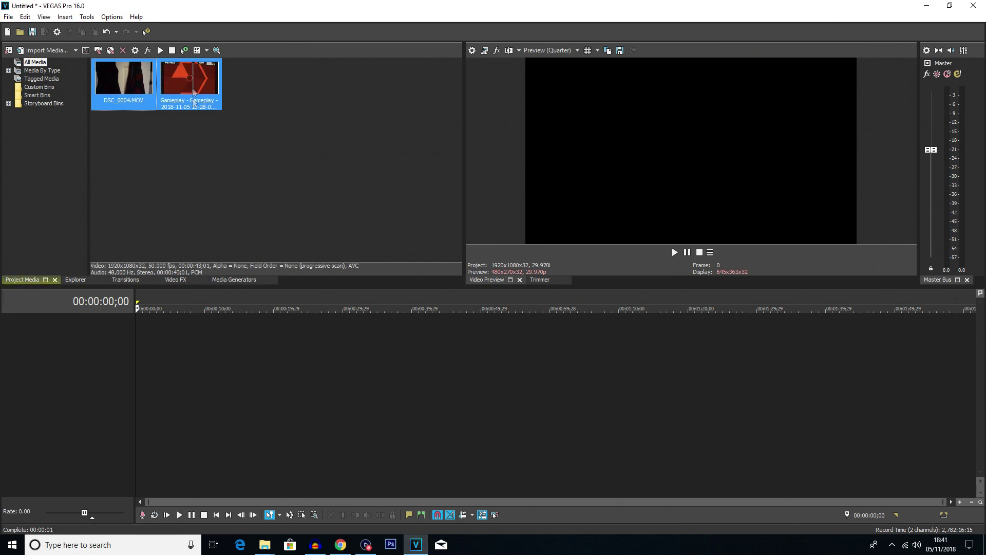
Place the gameplay recording at the start of the timeline and match the project video settings to it
{"action": "left_click_drag", "start_coordinate": [194, 92], "coordinate": [95, 371]}
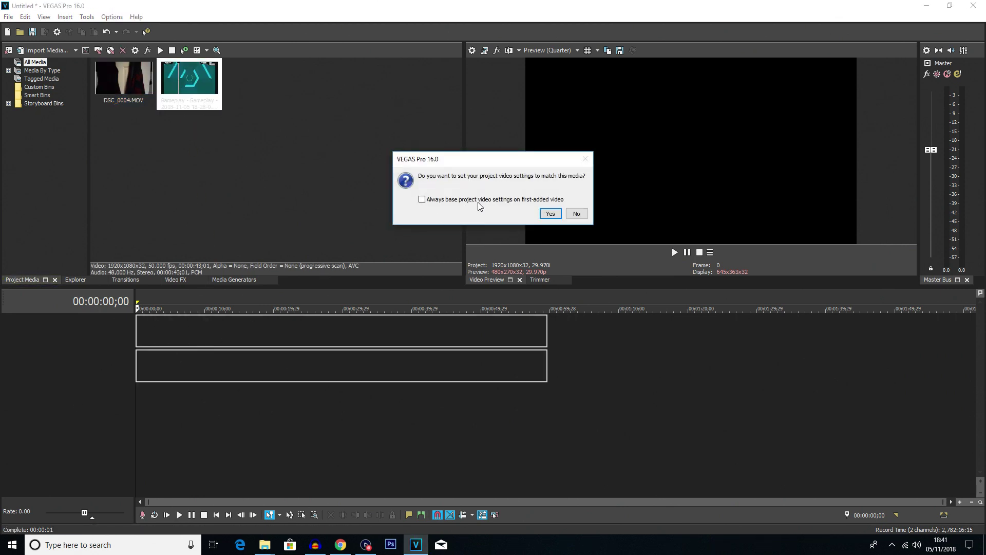
{"action": "left_click", "coordinate": [551, 214]}
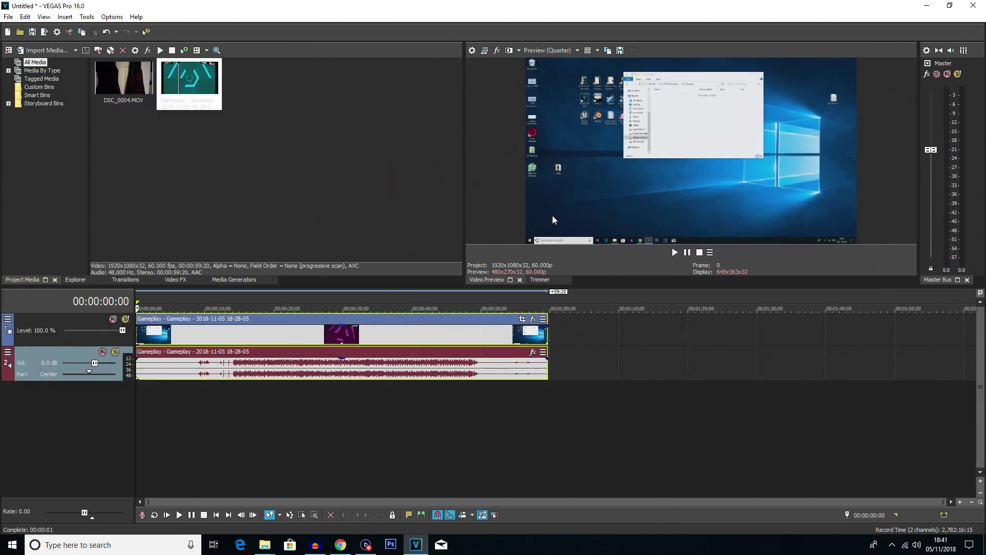
{"action": "left_click", "coordinate": [224, 415]}
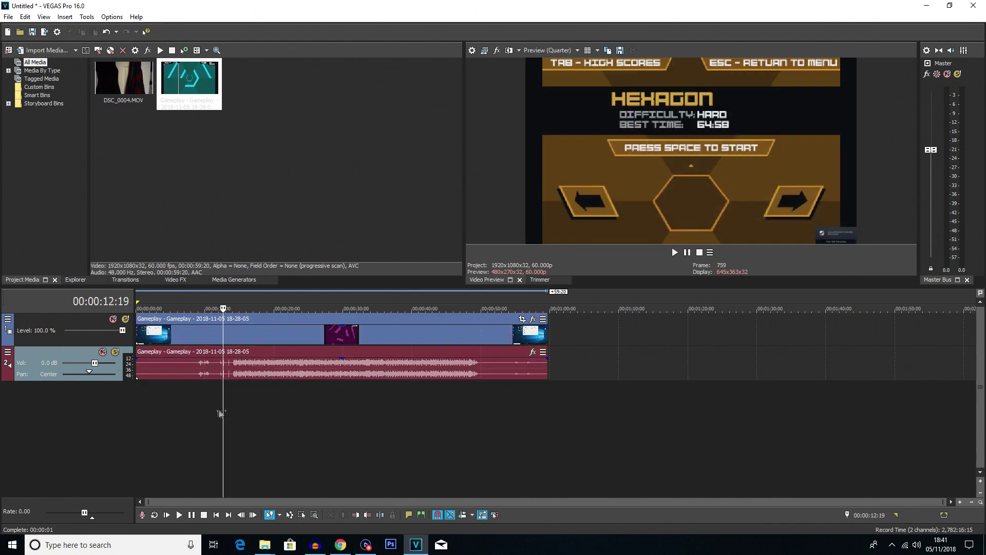
{"action": "left_click", "coordinate": [211, 417]}
{"action": "scroll", "coordinate": [466, 419], "scroll_direction": "up", "scroll_amount": 3}
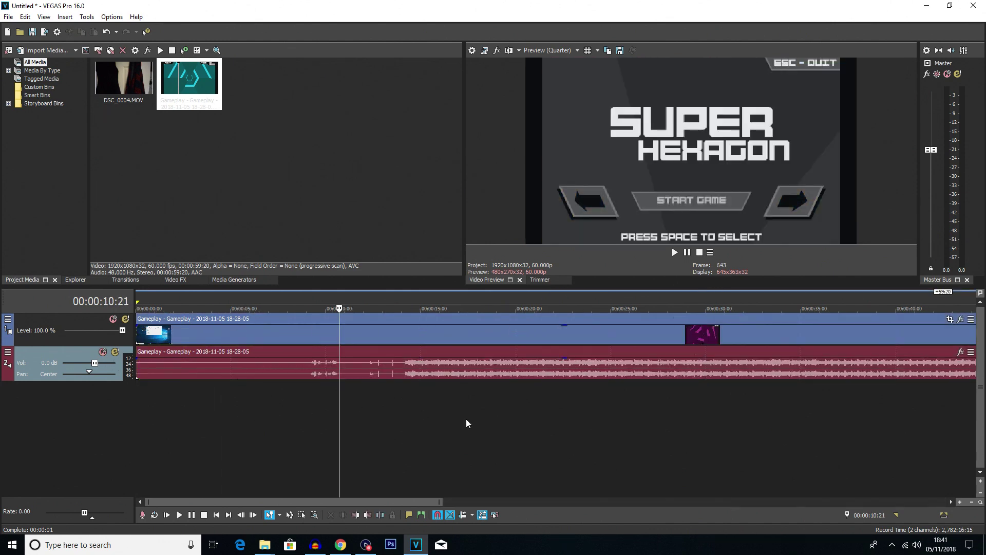
{"action": "left_click", "coordinate": [447, 373]}
{"action": "right_click", "coordinate": [440, 407]}
Add the DSC_0004.MOV facecam clip on new tracks above the gameplay, aligned to the start of the timeline
{"action": "left_click_drag", "start_coordinate": [124, 77], "coordinate": [121, 151]}
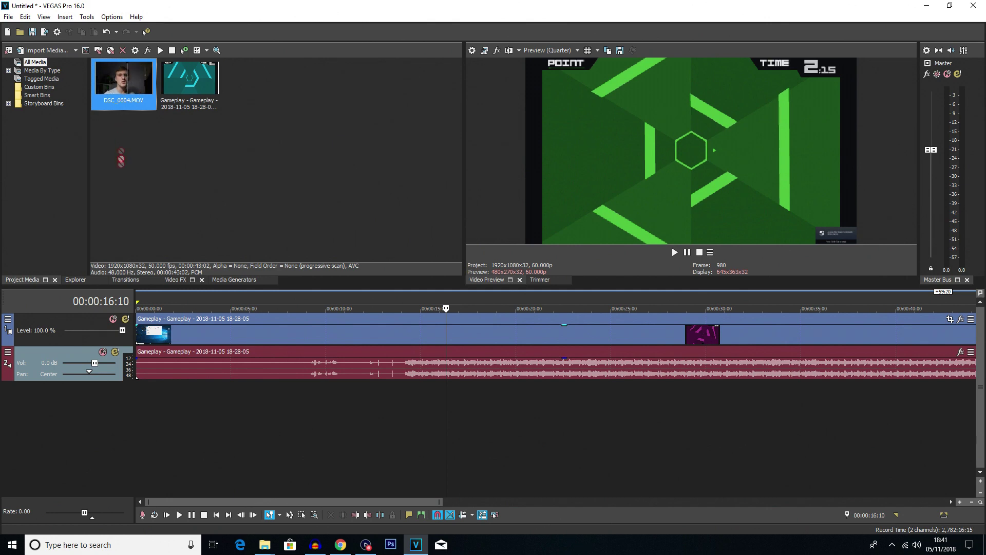
{"action": "left_click_drag", "start_coordinate": [140, 286], "coordinate": [154, 311]}
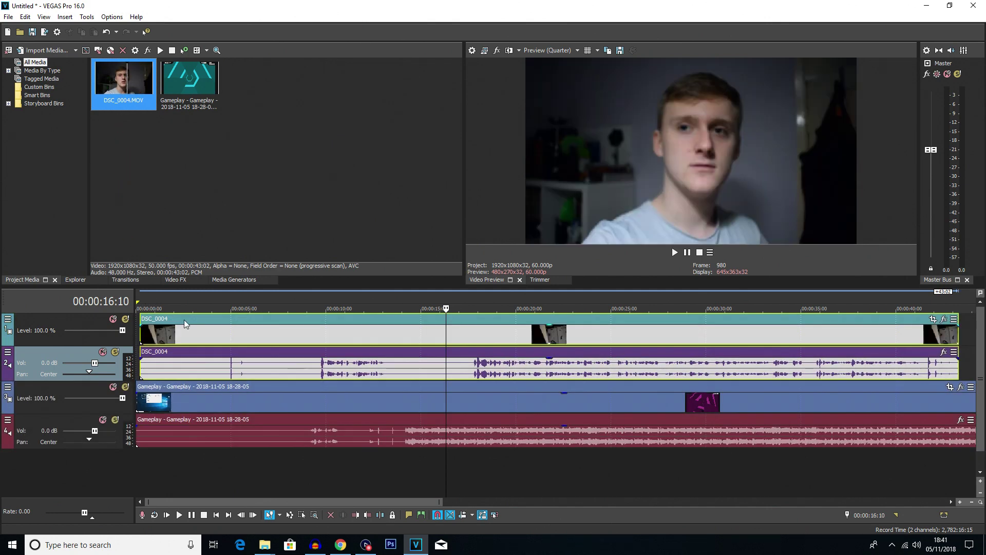
{"action": "left_click_drag", "start_coordinate": [252, 341], "coordinate": [238, 339]}
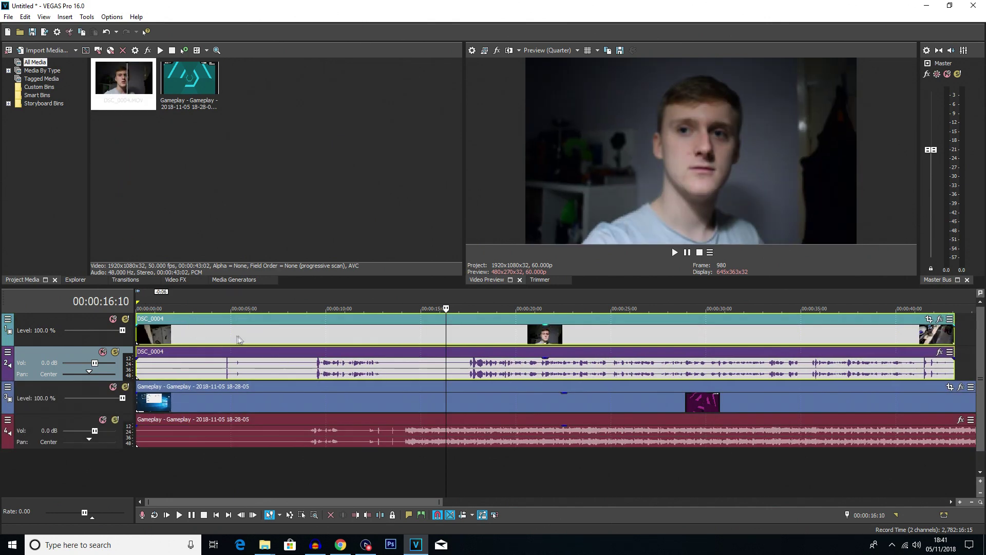
Examine the facecam and gameplay clips at several points on the timeline to find where each usable part begins
{"action": "left_click", "coordinate": [403, 464]}
{"action": "left_click", "coordinate": [465, 401]}
{"action": "left_click", "coordinate": [466, 432]}
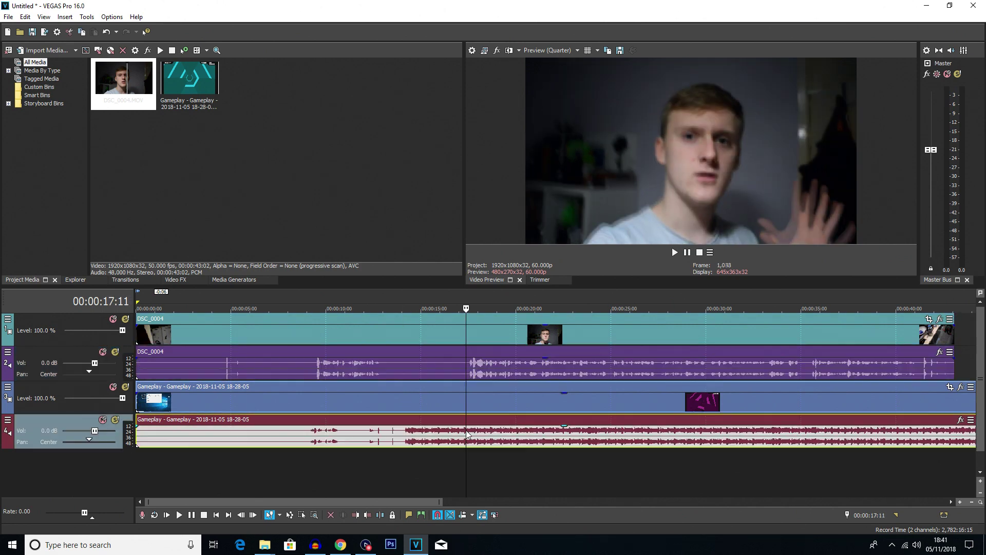
{"action": "left_click", "coordinate": [483, 365]}
{"action": "left_click", "coordinate": [472, 444]}
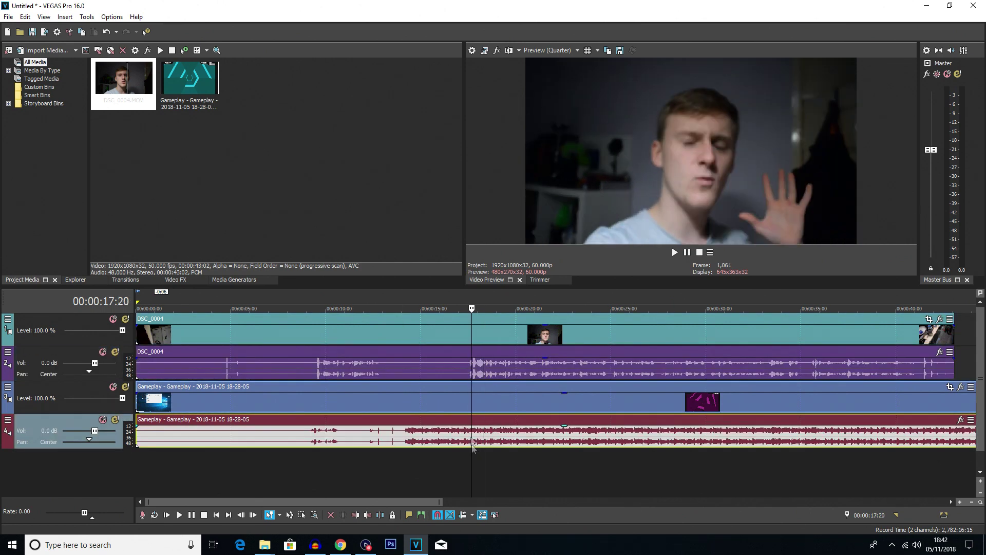
{"action": "left_click", "coordinate": [468, 371]}
{"action": "left_click", "coordinate": [445, 440]}
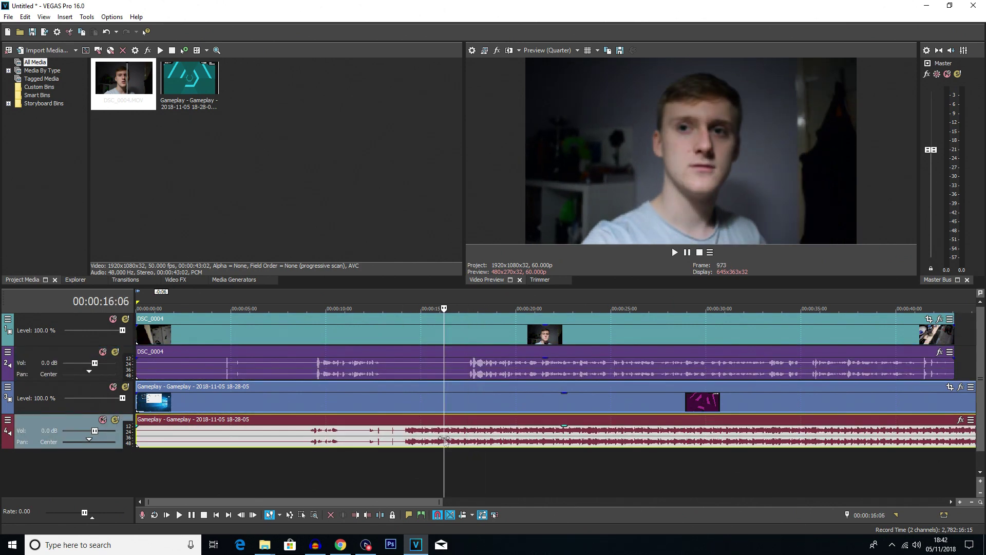
{"action": "left_click", "coordinate": [416, 409]}
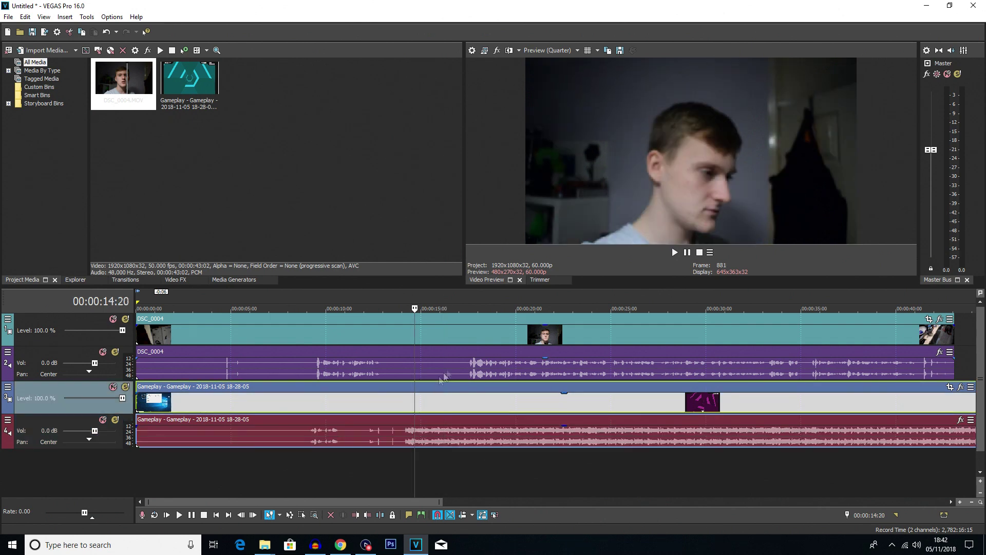
{"action": "left_click", "coordinate": [447, 368]}
{"action": "left_click", "coordinate": [671, 360]}
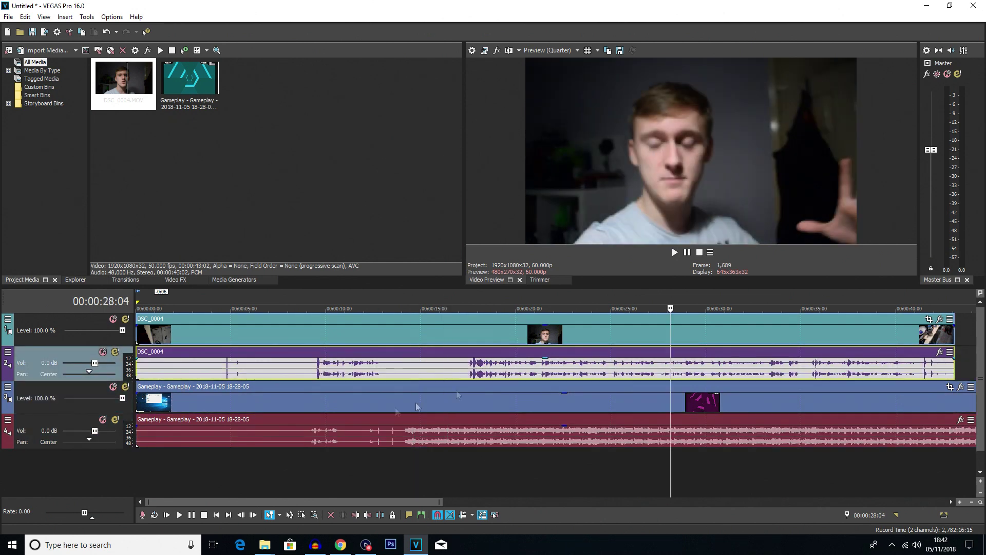
{"action": "left_click", "coordinate": [446, 434]}
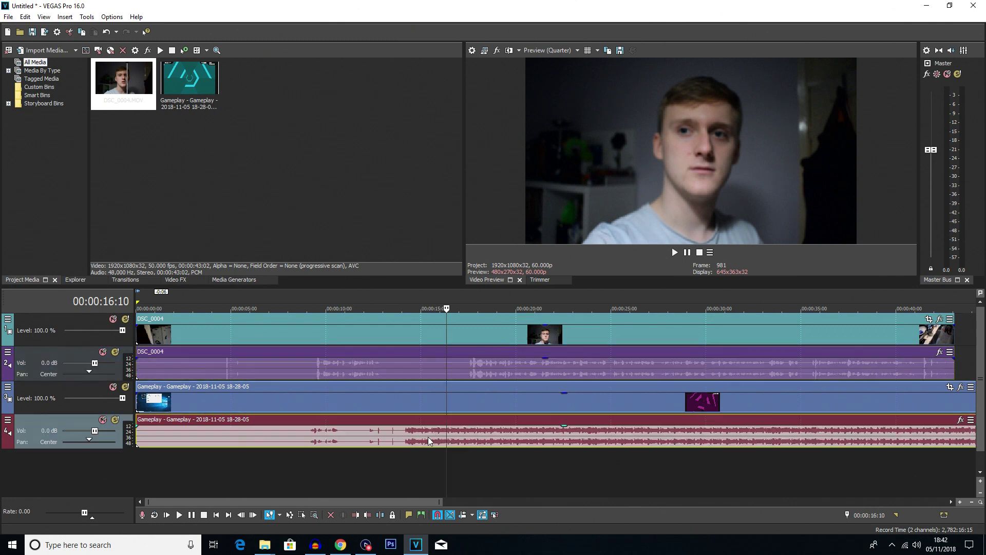
Split the facecam clip at 00:00:17:10 and delete the part before the cut
{"action": "left_click", "coordinate": [427, 372]}
{"action": "left_click", "coordinate": [466, 370]}
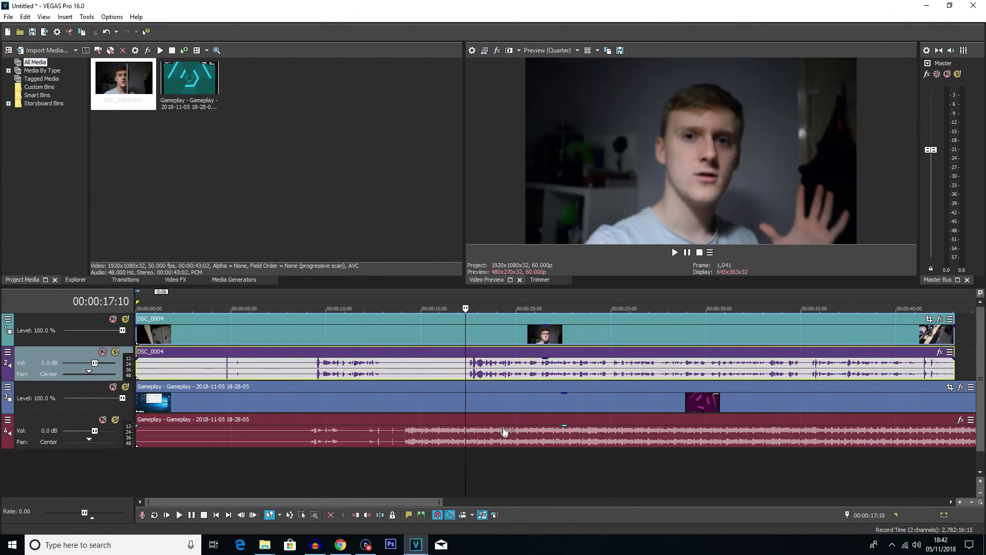
{"action": "key", "text": "s"}
{"action": "left_click", "coordinate": [411, 334]}
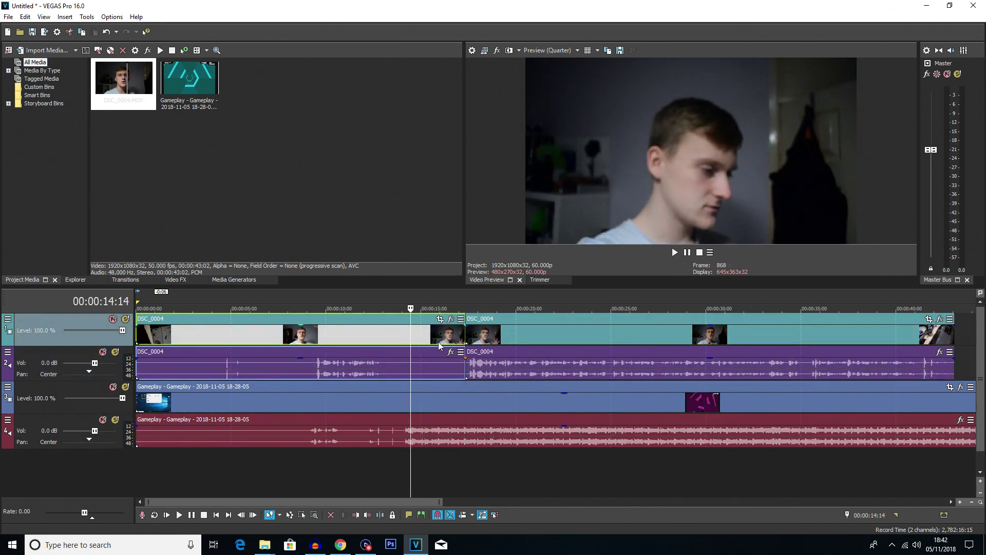
{"action": "key", "text": "Delete"}
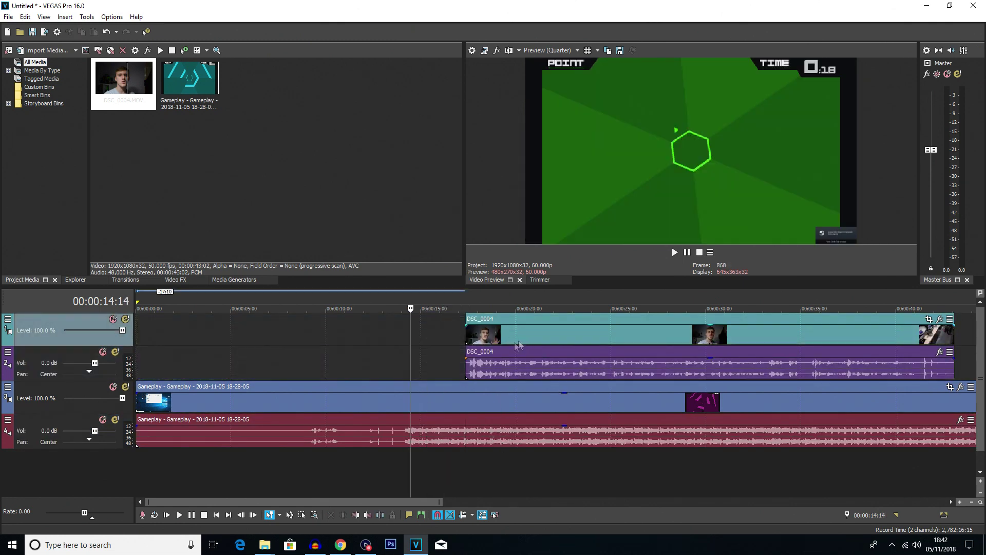
Split the gameplay clip at the Hexagon level menu just before the game starts and delete the part before the cut
{"action": "left_click", "coordinate": [401, 411]}
{"action": "left_click", "coordinate": [387, 410]}
{"action": "key", "text": "s"}
{"action": "left_click", "coordinate": [337, 409]}
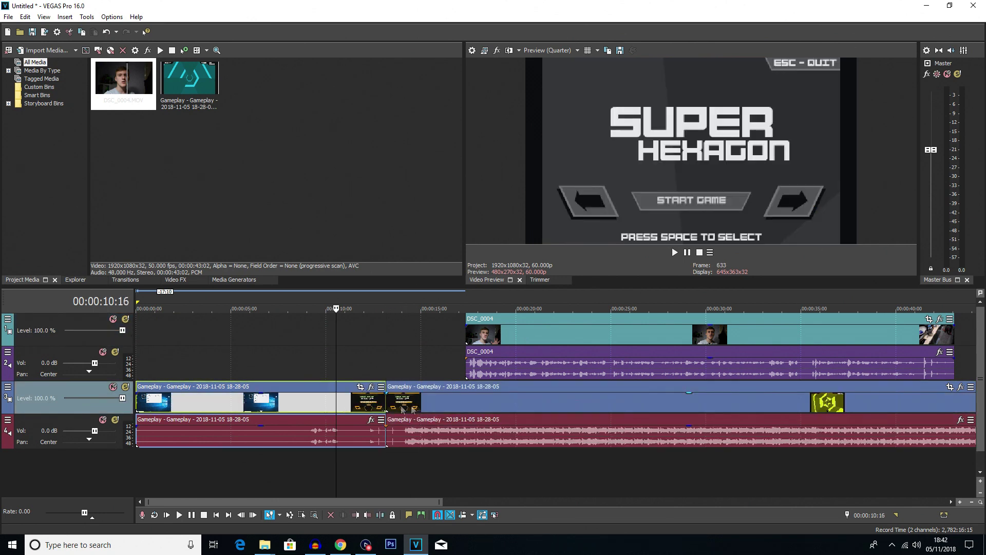
{"action": "key", "text": "Delete"}
Move the trimmed gameplay and facecam clips to the start of the timeline and play them back together
{"action": "left_click_drag", "start_coordinate": [436, 412], "coordinate": [177, 406]}
{"action": "left_click_drag", "start_coordinate": [597, 336], "coordinate": [267, 335]}
{"action": "left_click", "coordinate": [166, 400]}
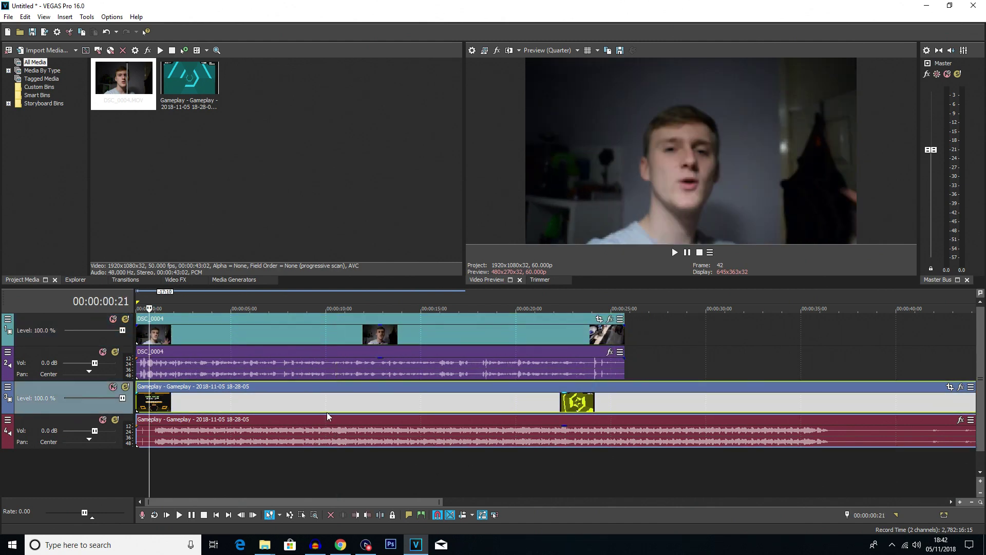
{"action": "key", "text": "space"}
Lower the gameplay audio track's volume to -29.8 dB
{"action": "left_click", "coordinate": [364, 434]}
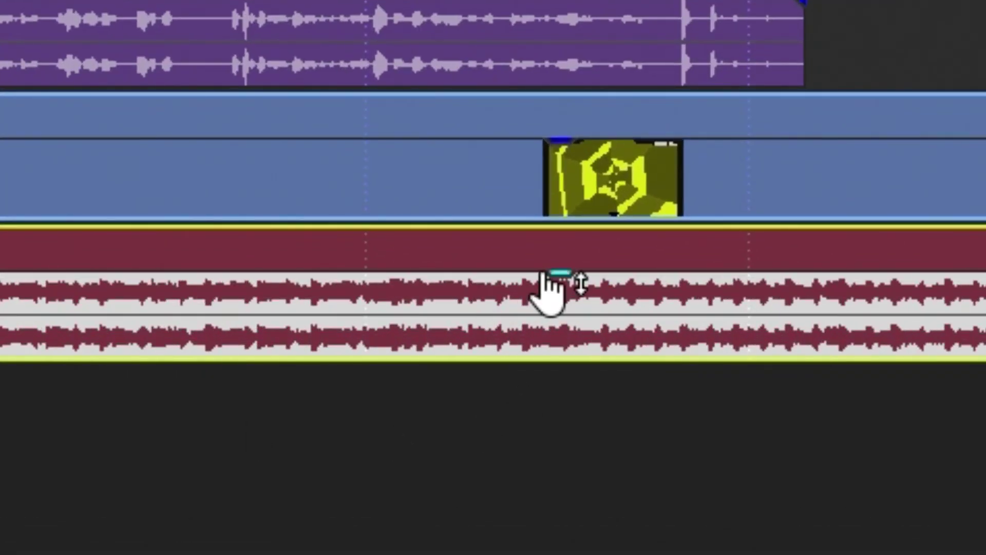
{"action": "left_click_drag", "start_coordinate": [543, 272], "coordinate": [534, 314]}
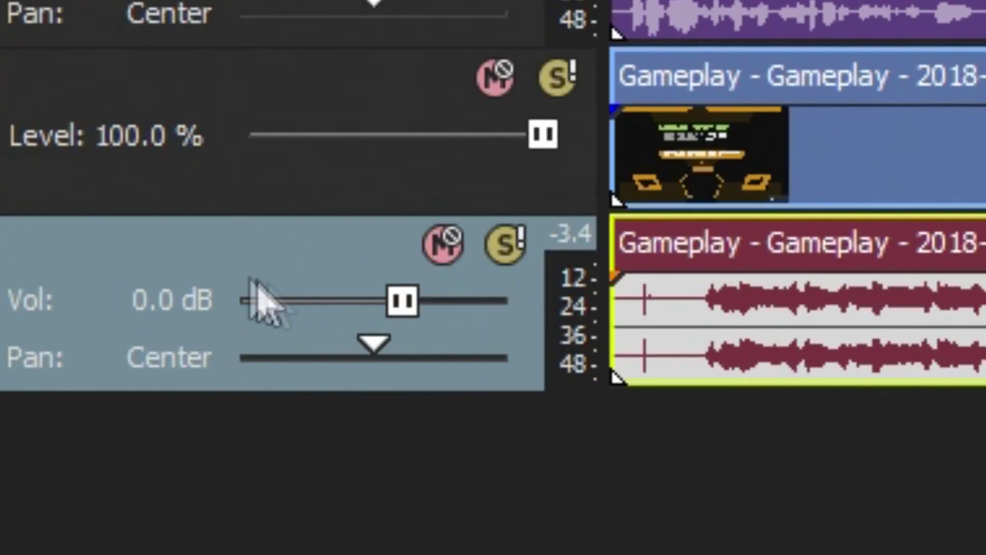
{"action": "left_click_drag", "start_coordinate": [415, 303], "coordinate": [281, 304]}
{"action": "left_click", "coordinate": [524, 473]}
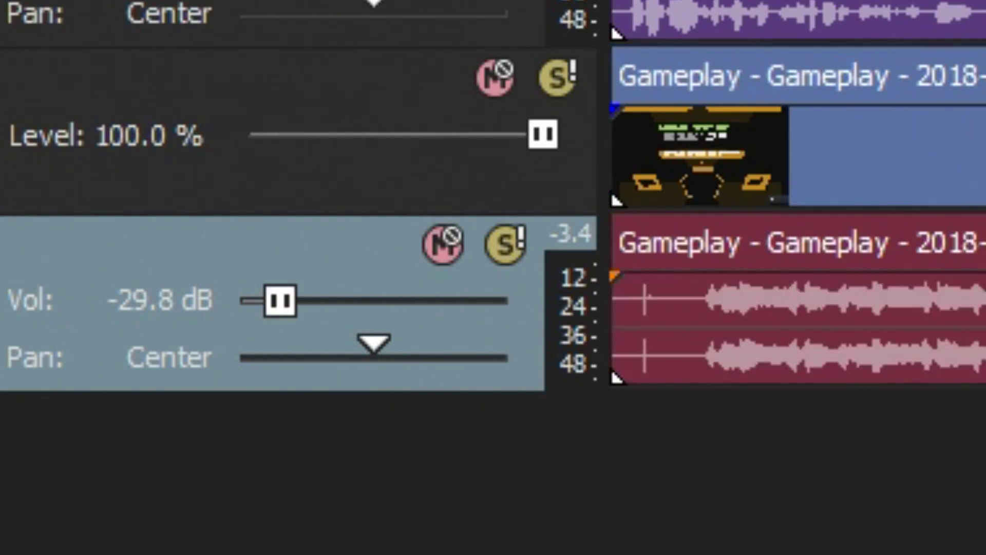
Open Track Motion for the facecam video track and shrink and move its window so the video preview is uncovered
{"action": "key", "text": "space"}
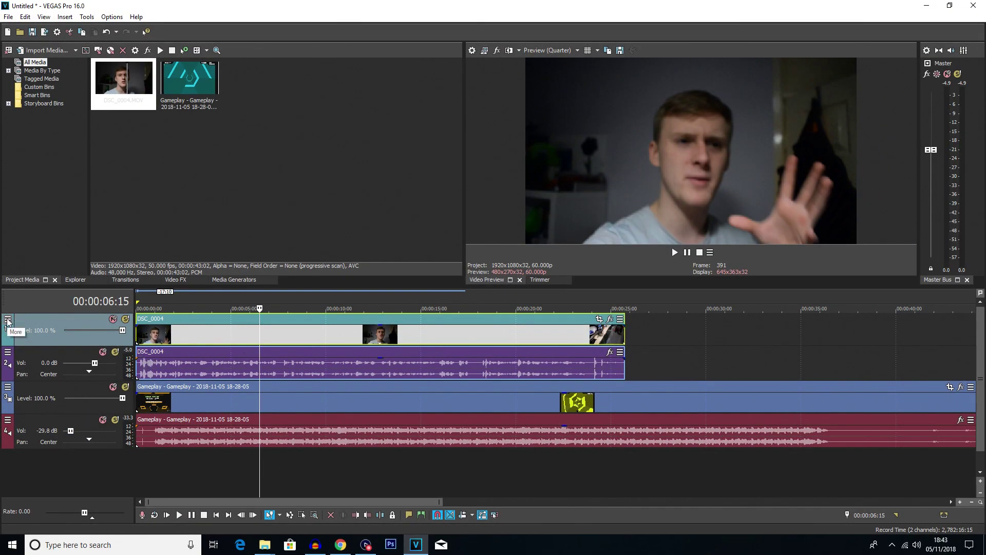
{"action": "left_click", "coordinate": [223, 336]}
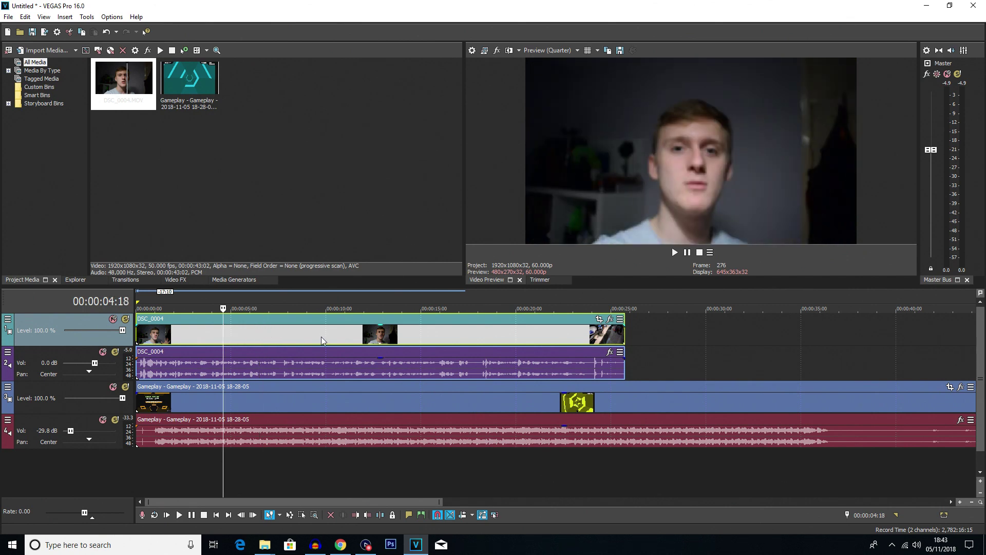
{"action": "left_click", "coordinate": [8, 319]}
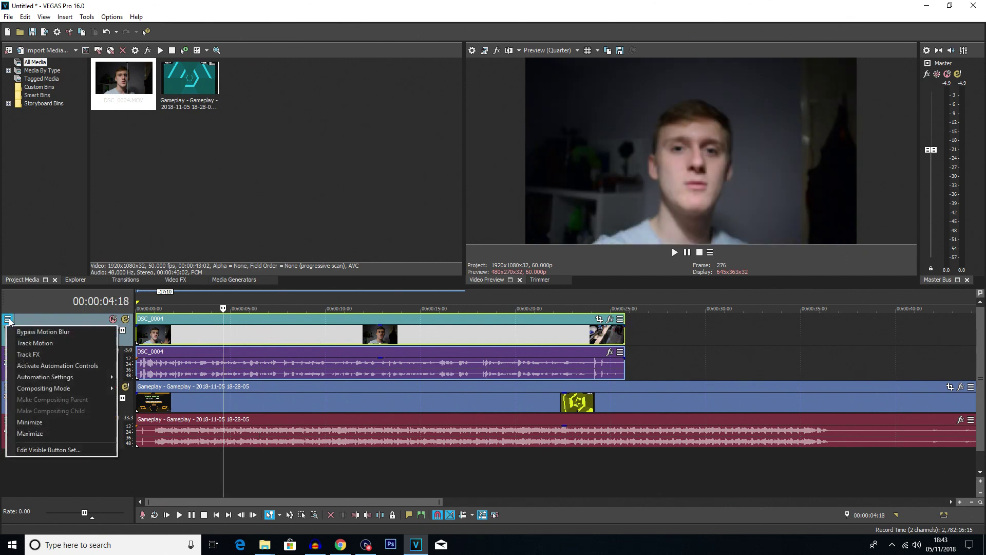
{"action": "left_click", "coordinate": [34, 345]}
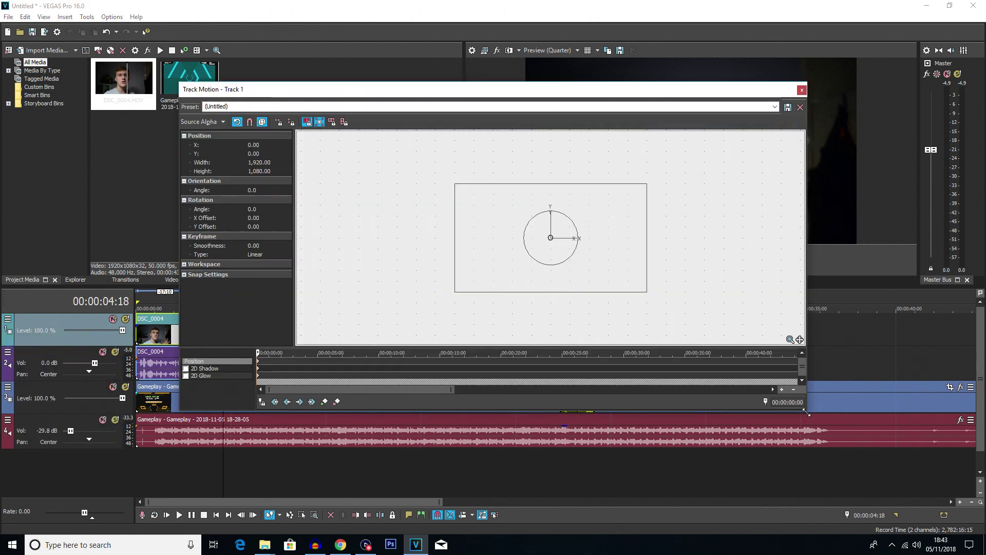
{"action": "left_click_drag", "start_coordinate": [808, 409], "coordinate": [712, 377]}
{"action": "left_click_drag", "start_coordinate": [486, 97], "coordinate": [296, 44]}
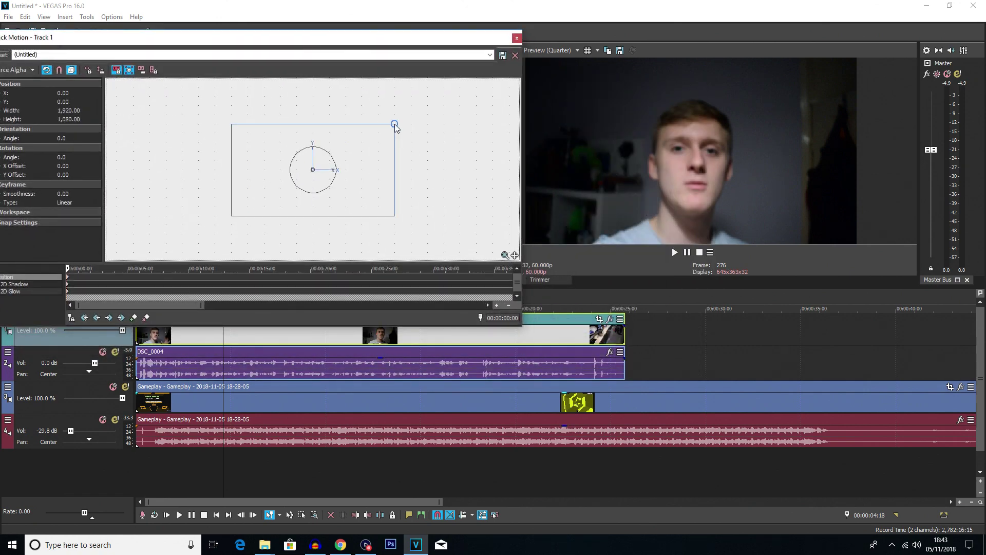
Try the facecam at about 653 by 368 in the frame's lower-right corner, play it back, and restore its box
{"action": "left_click_drag", "start_coordinate": [395, 127], "coordinate": [394, 192]}
{"action": "left_click", "coordinate": [180, 475]}
{"action": "key", "text": "space"}
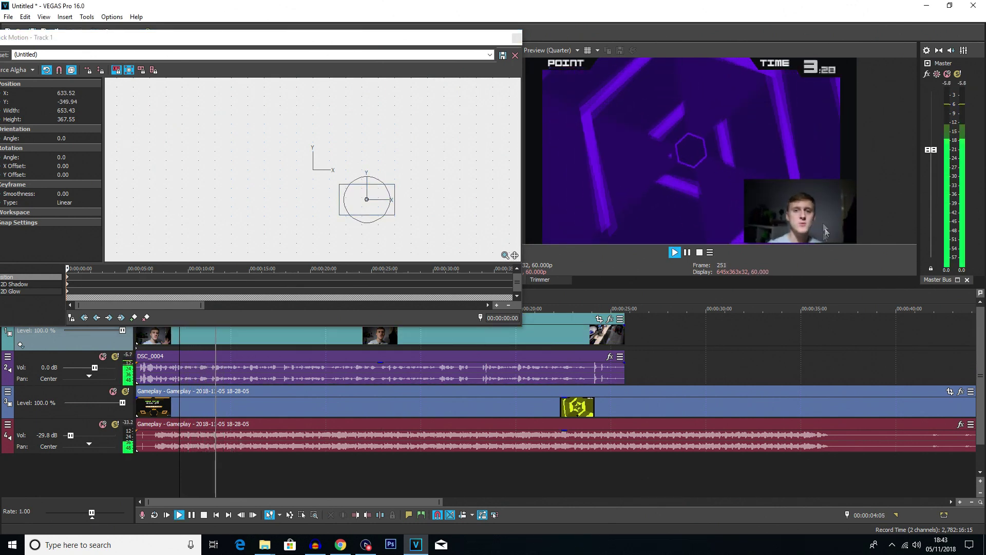
{"action": "key", "text": "space"}
{"action": "left_click", "coordinate": [358, 209]}
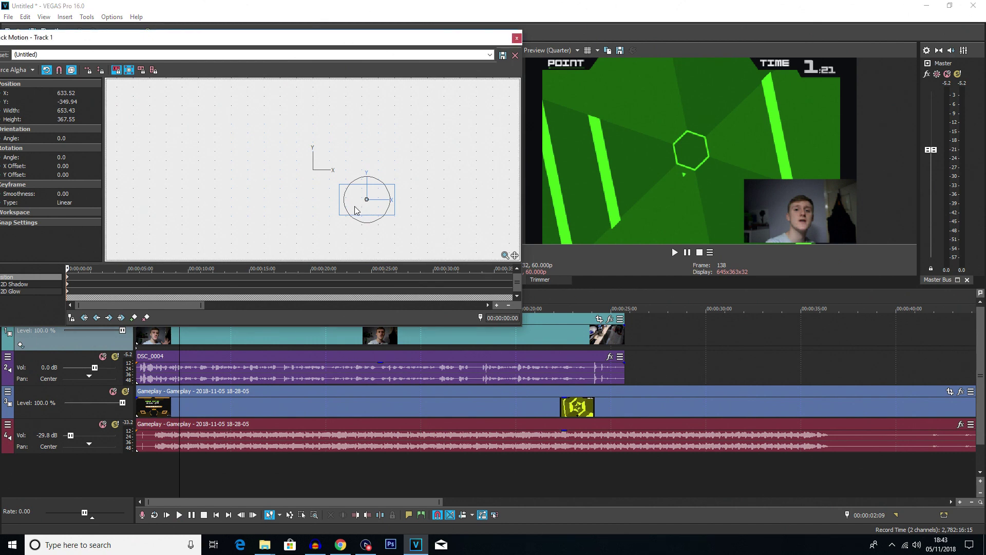
{"action": "left_click_drag", "start_coordinate": [356, 210], "coordinate": [358, 210]}
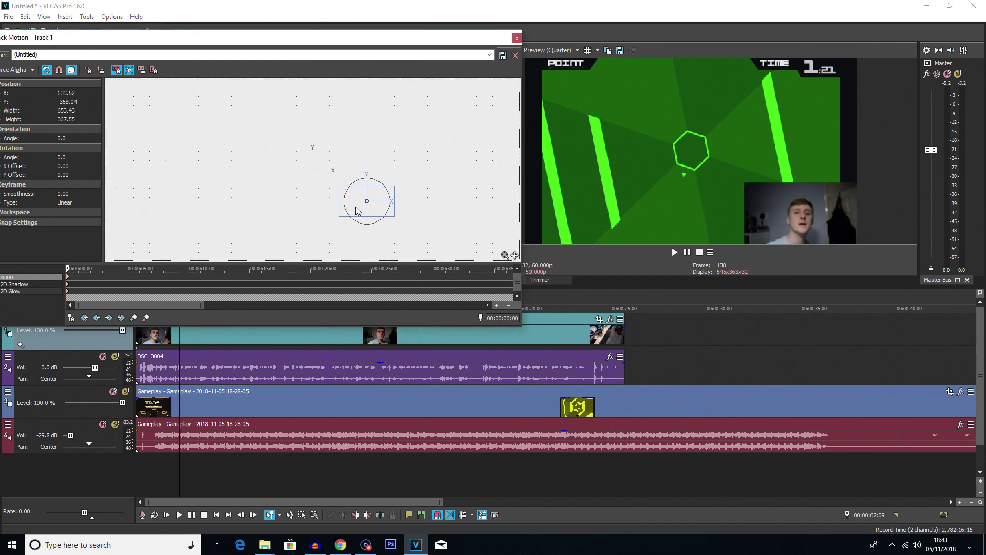
{"action": "right_click", "coordinate": [358, 189]}
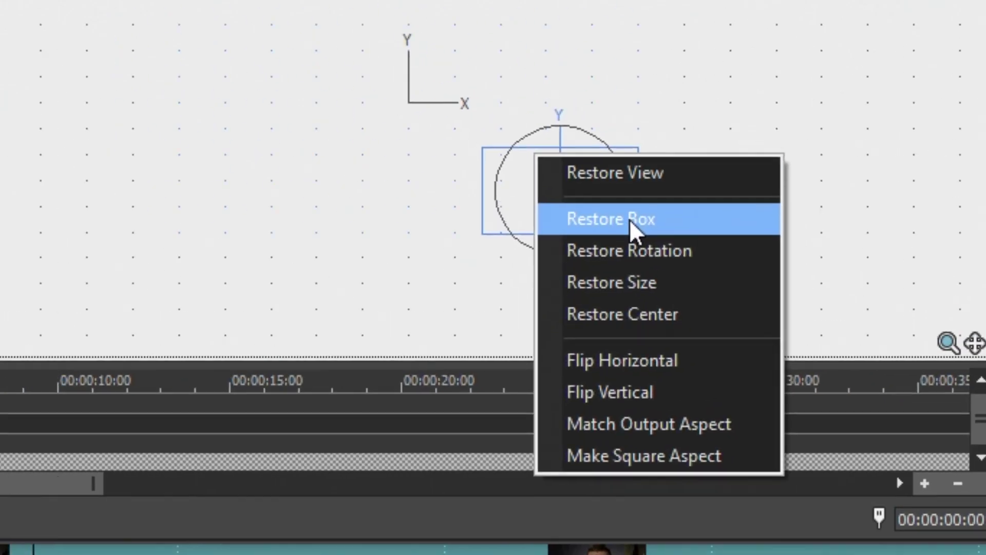
{"action": "left_click", "coordinate": [630, 219]}
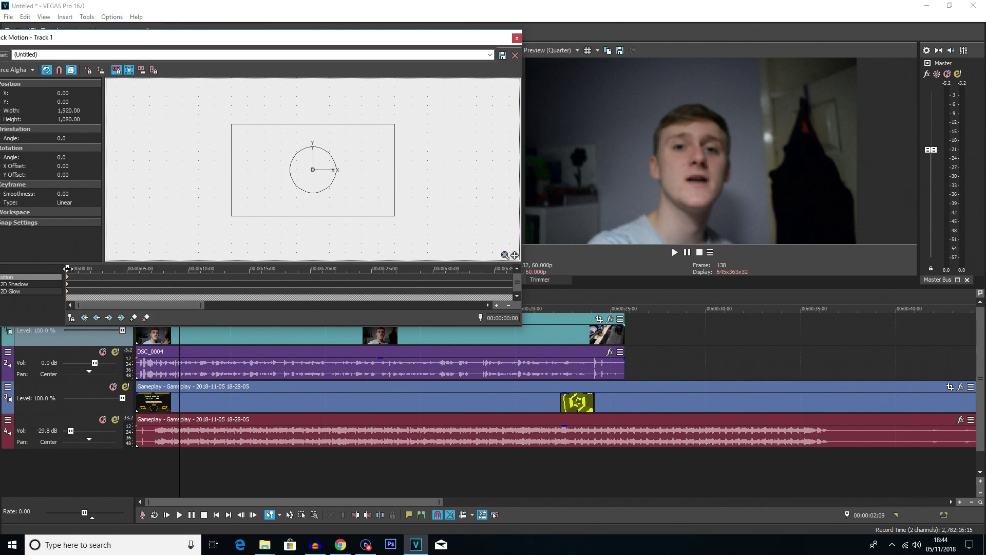
Turn on Sync Cursor for the track motion keyframes and test it by scrubbing to 00:00:03:03
{"action": "left_click", "coordinate": [72, 318]}
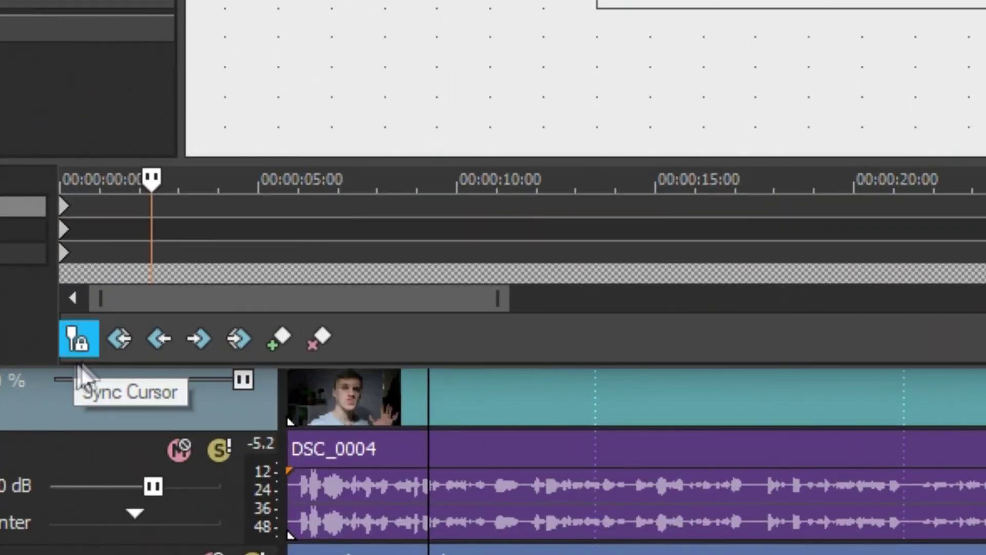
{"action": "mouse_move", "coordinate": [152, 179]}
{"action": "left_mouse_down"}
{"action": "mouse_move", "coordinate": [131, 177]}
{"action": "mouse_move", "coordinate": [177, 183]}
{"action": "mouse_move", "coordinate": [133, 180]}
{"action": "left_mouse_up"}
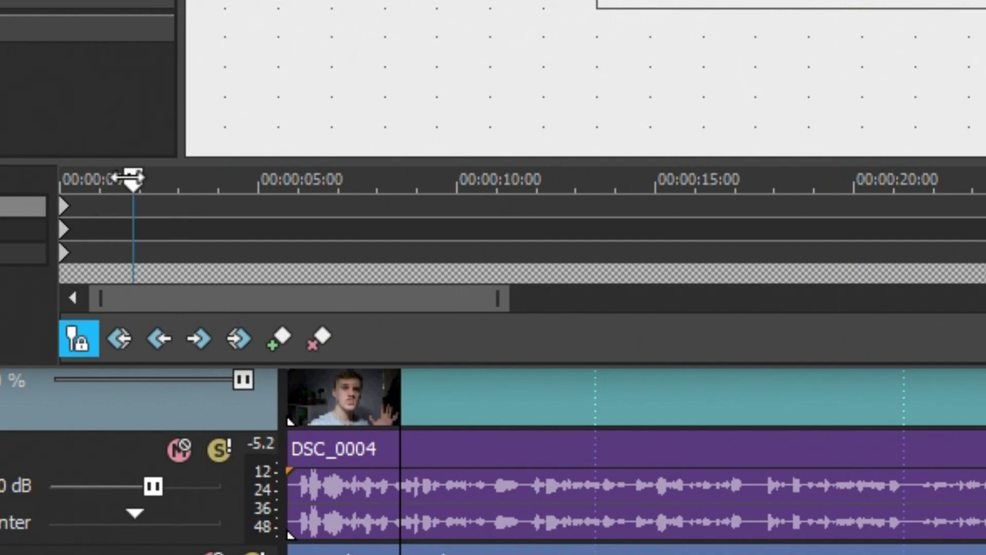
{"action": "left_click_drag", "start_coordinate": [131, 179], "coordinate": [172, 179]}
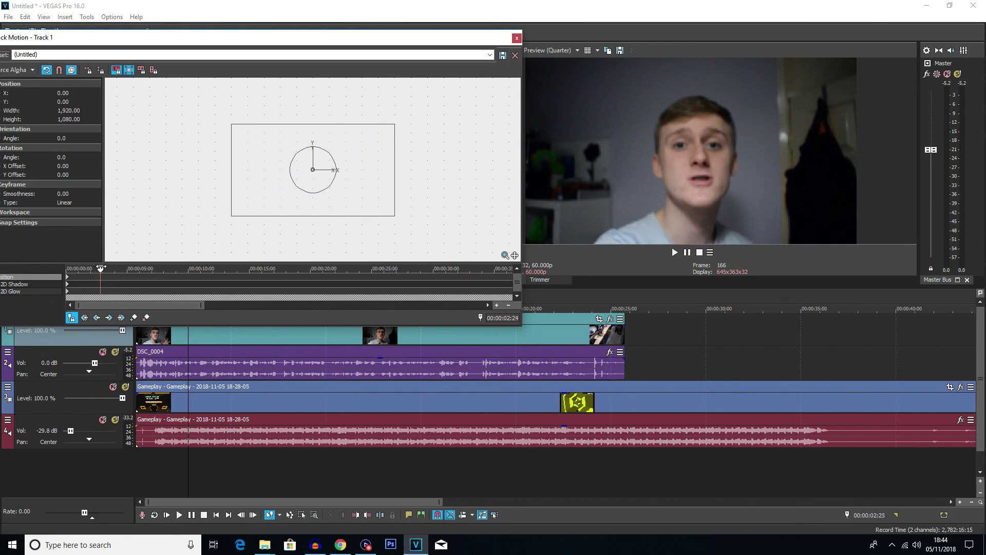
{"action": "left_click_drag", "start_coordinate": [100, 267], "coordinate": [103, 268]}
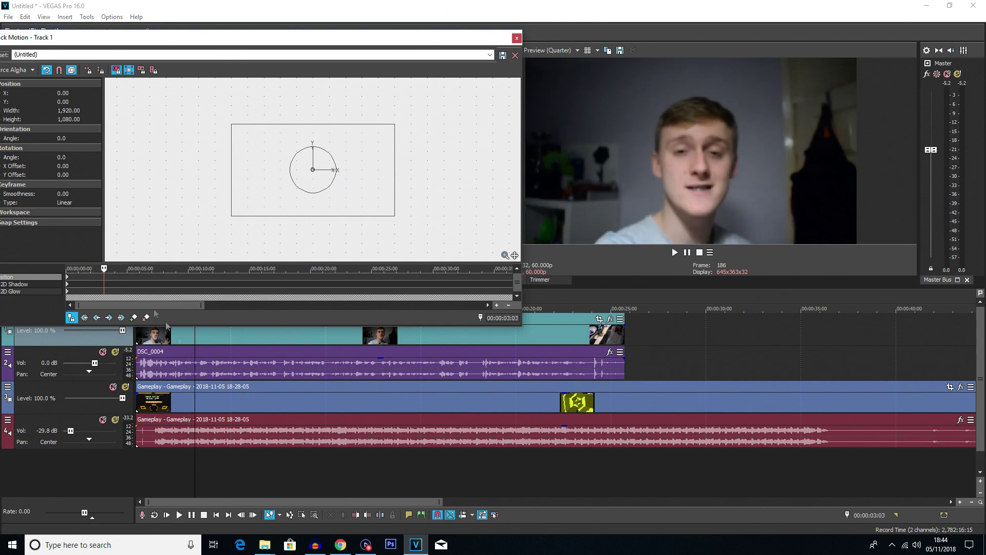
Create two full-frame position keyframes on the facecam track, at about 8 seconds and at 00:00:10:00
{"action": "left_click", "coordinate": [204, 372]}
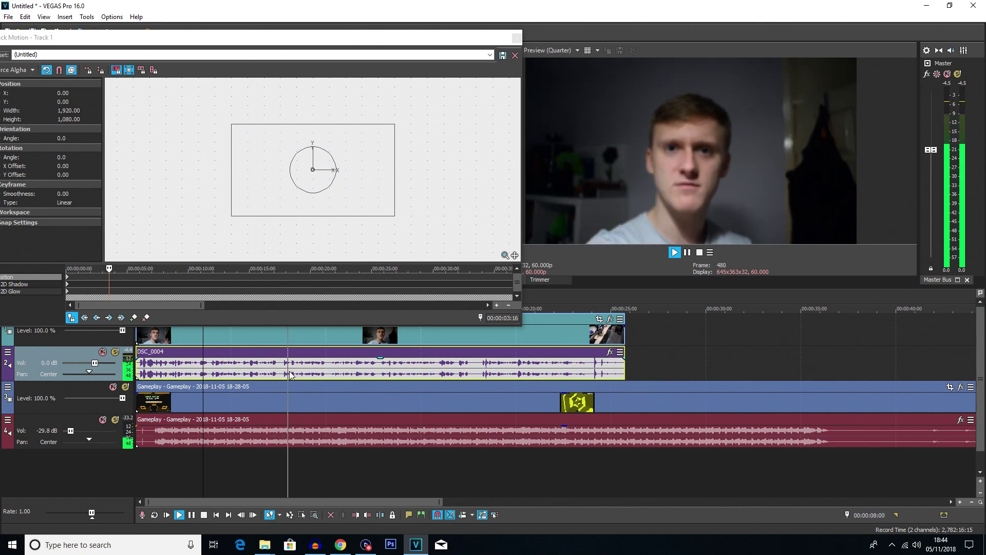
{"action": "key", "text": "space"}
{"action": "left_click", "coordinate": [306, 372]}
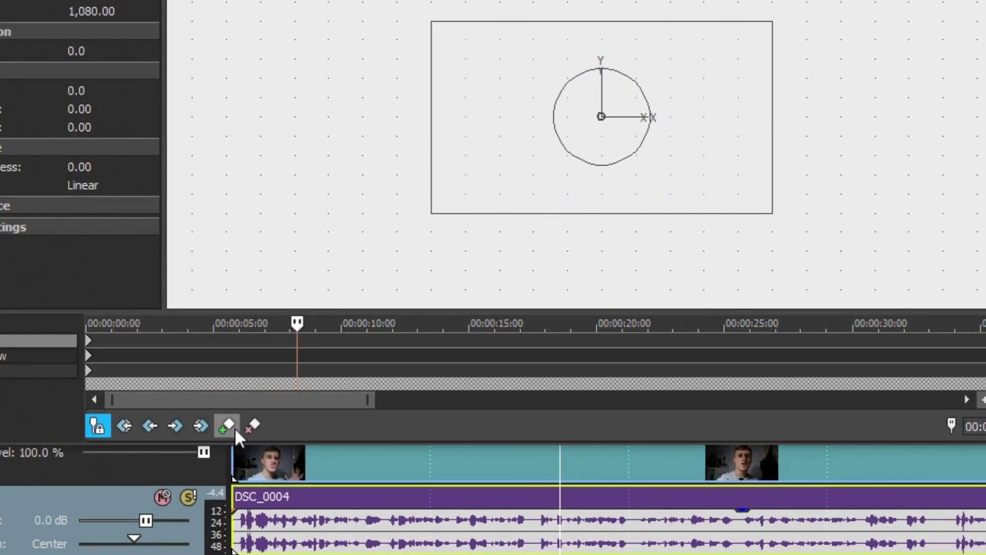
{"action": "left_click_drag", "start_coordinate": [301, 323], "coordinate": [341, 323]}
{"action": "left_click", "coordinate": [227, 424]}
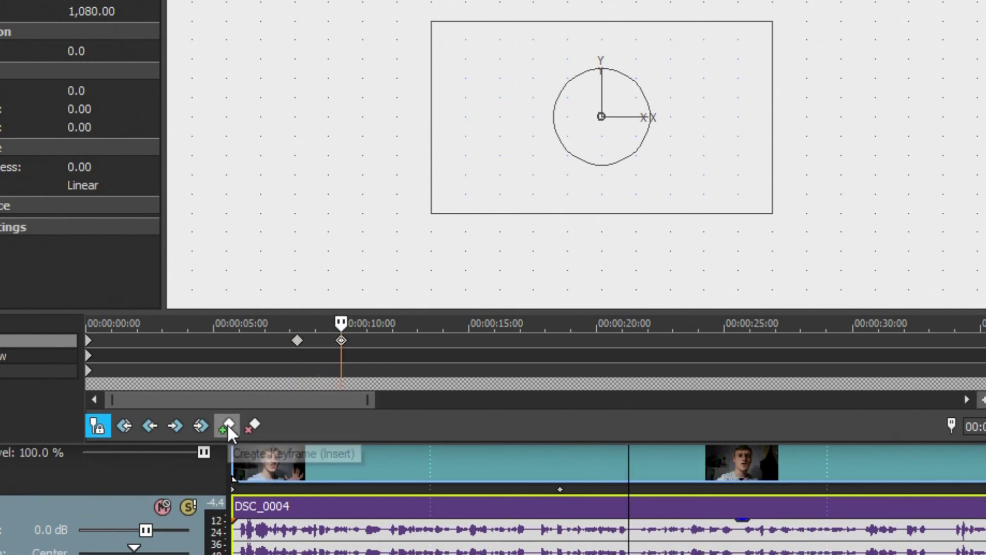
At the 00:00:10:00 keyframe, scale the facecam to about 619 by 348 and place it in the frame's lower-right corner
{"action": "left_click_drag", "start_coordinate": [771, 17], "coordinate": [661, 73]}
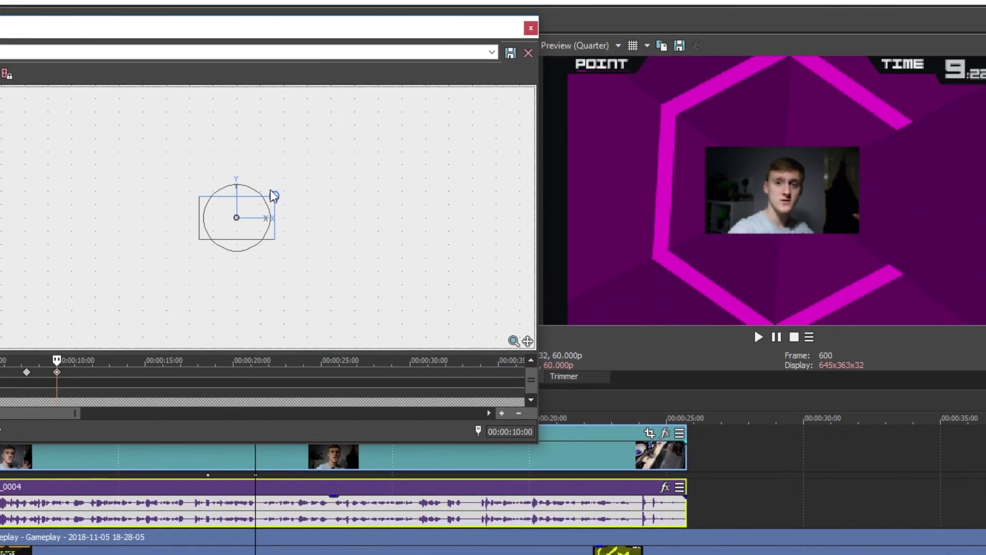
{"action": "left_click_drag", "start_coordinate": [349, 190], "coordinate": [418, 221]}
{"action": "left_click_drag", "start_coordinate": [309, 244], "coordinate": [329, 266]}
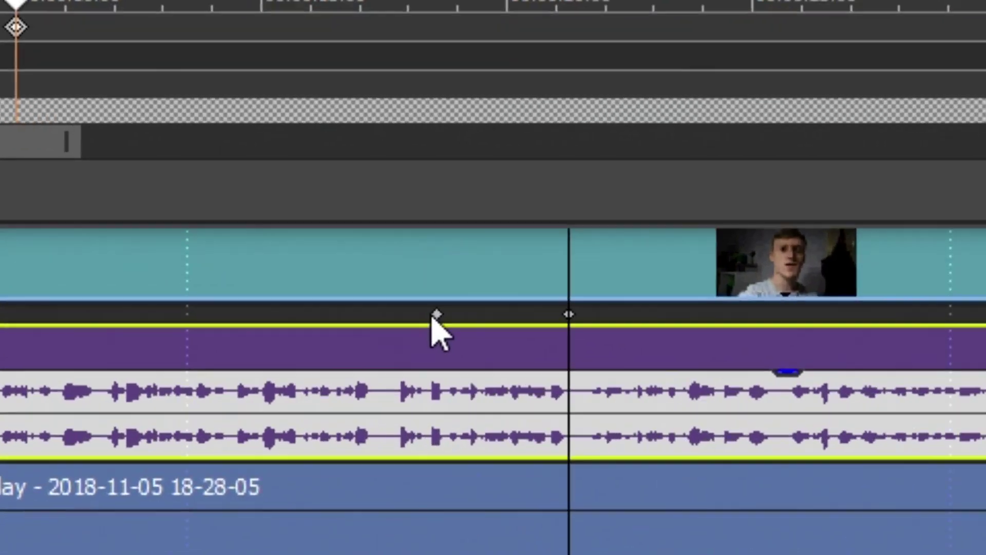
Play back the facecam's transition from full frame to the corner, starting before the first of the two new keyframes
{"action": "left_click", "coordinate": [208, 474]}
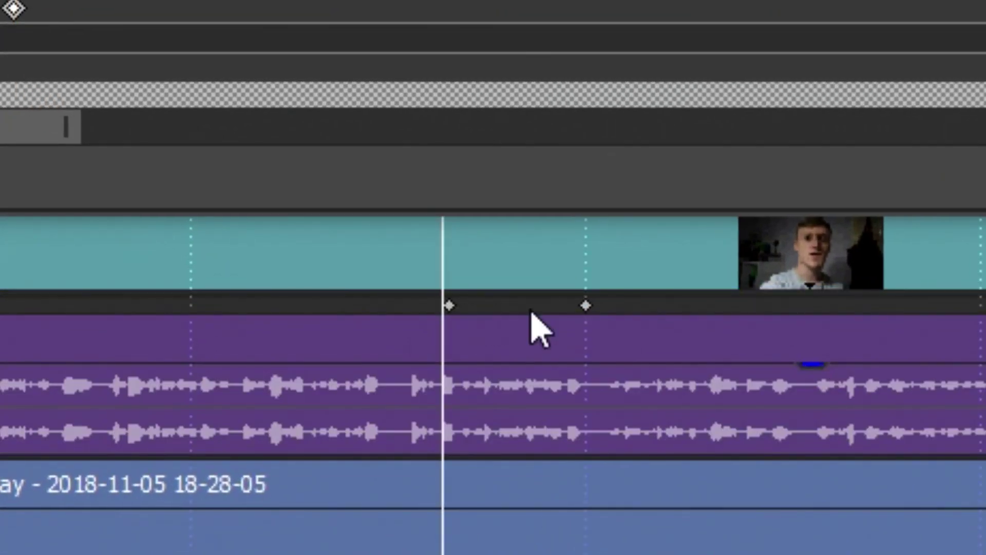
{"action": "left_click", "coordinate": [586, 308]}
{"action": "left_click", "coordinate": [238, 319]}
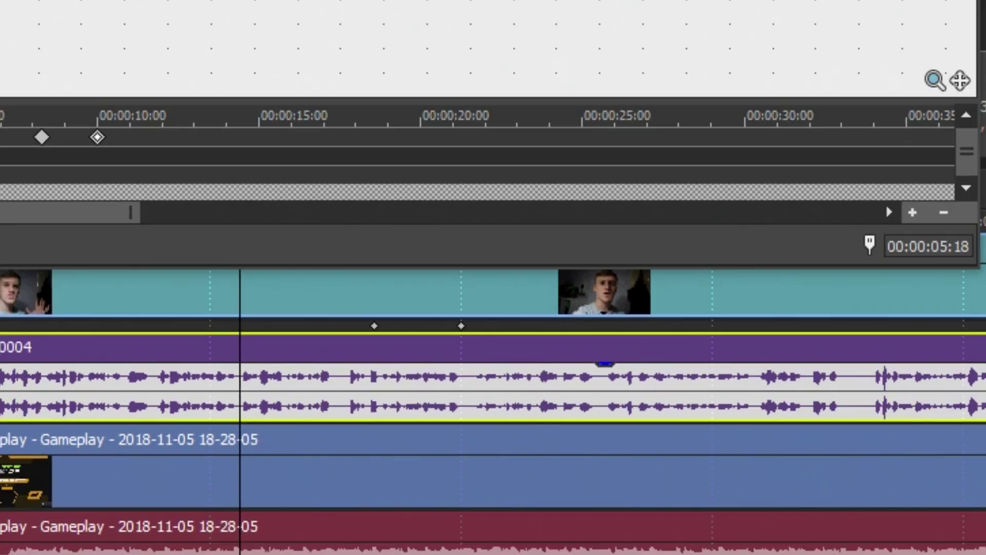
{"action": "key", "text": "space"}
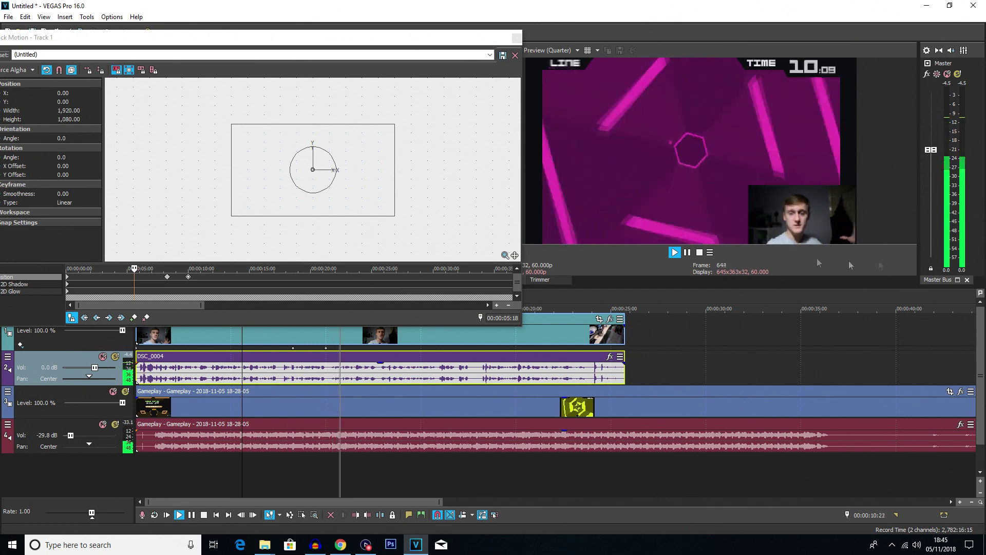
{"action": "key", "text": "space"}
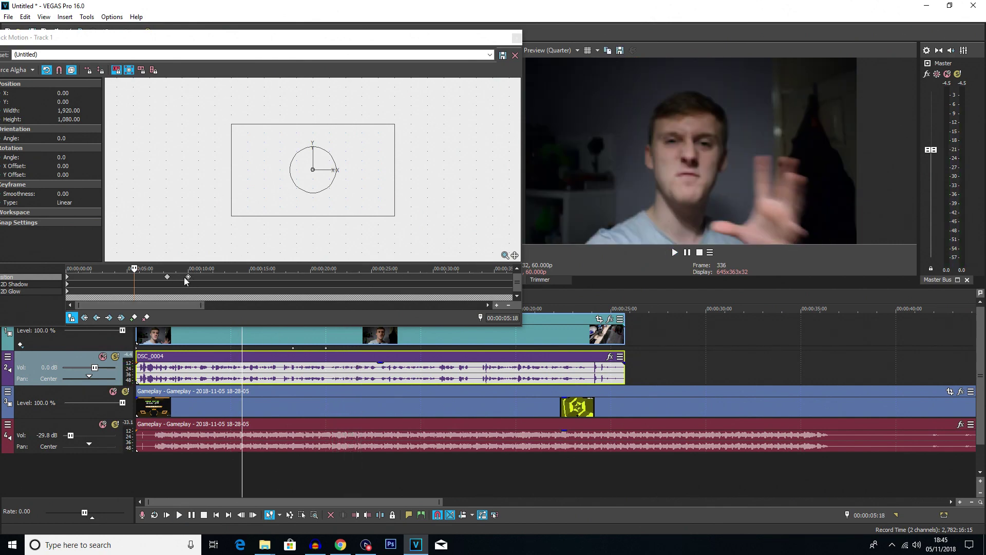
Move the small-facecam keyframe earlier to about 9 seconds, play back the faster transition, and close Track Motion
{"action": "left_click", "coordinate": [186, 277]}
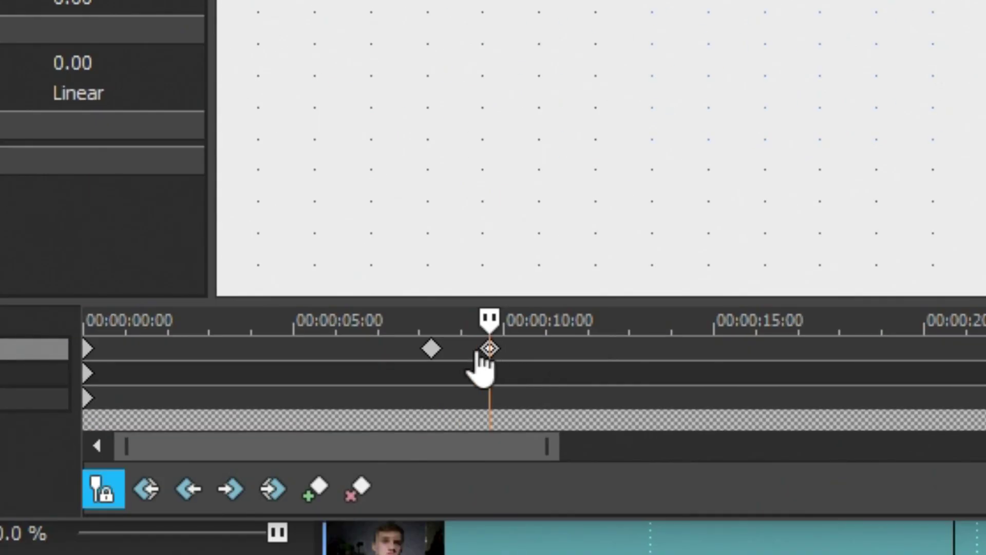
{"action": "left_click_drag", "start_coordinate": [183, 278], "coordinate": [176, 278]}
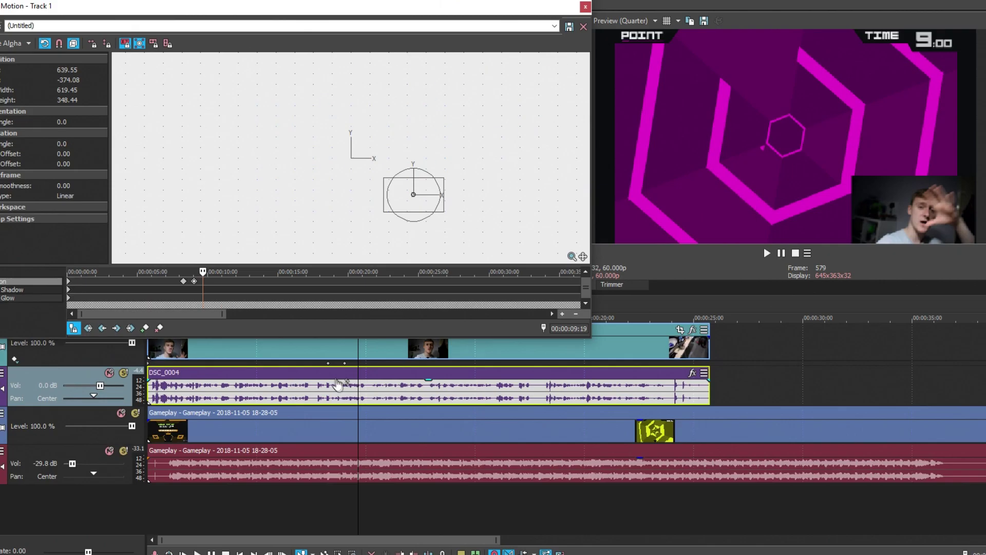
{"action": "left_click", "coordinate": [312, 351]}
{"action": "key", "text": "space"}
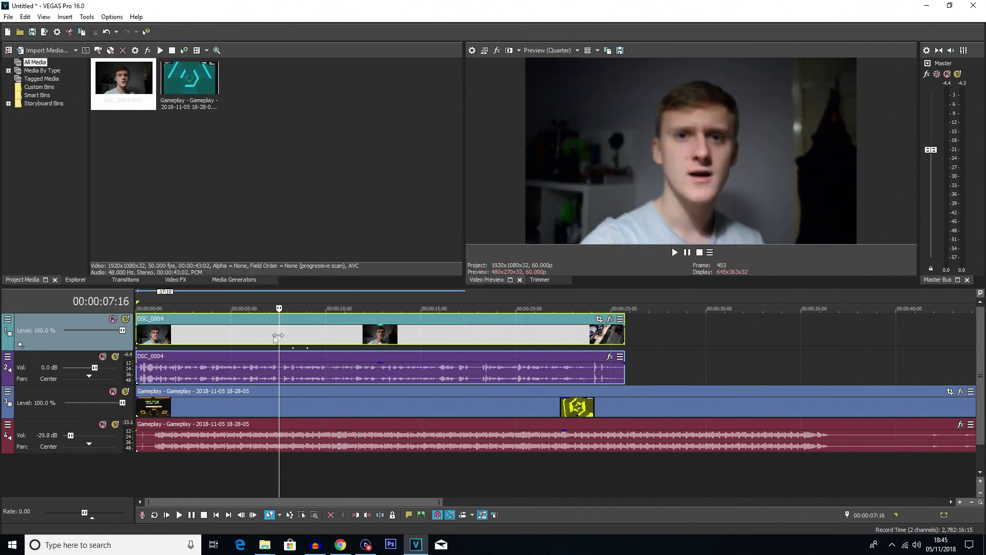
{"action": "left_click", "coordinate": [273, 334]}
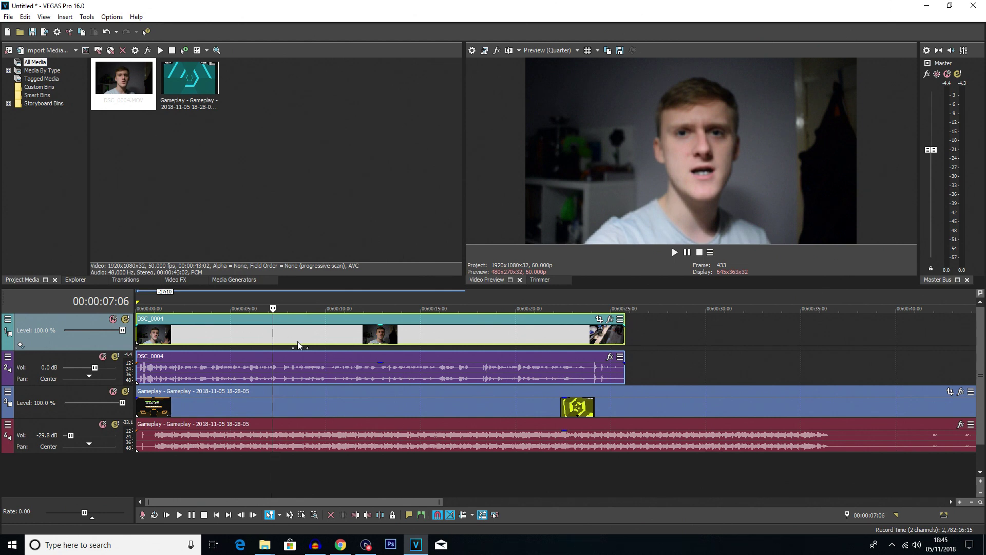
Place the playhead at 00:00:24:03, near the end of the facecam clip
{"action": "left_click", "coordinate": [583, 408]}
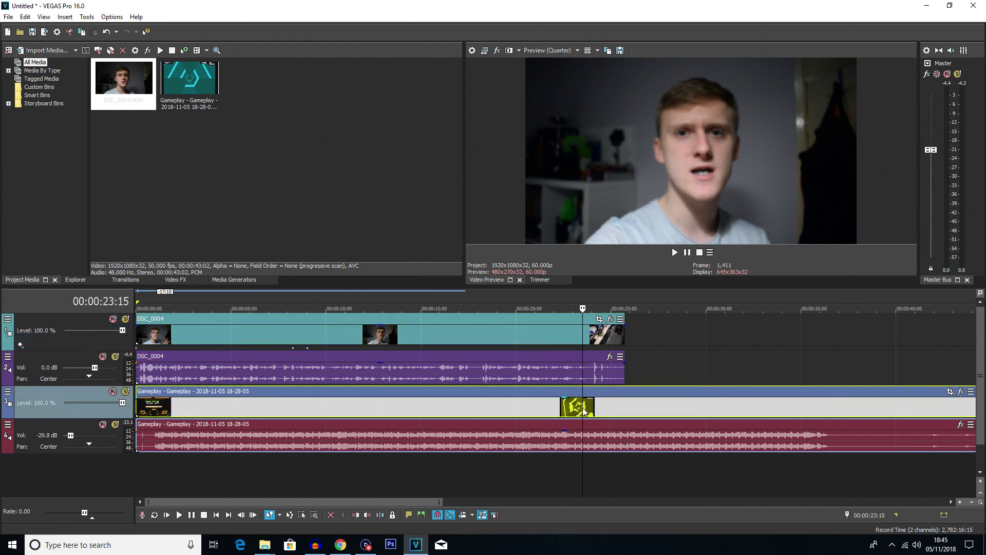
{"action": "left_click", "coordinate": [594, 373]}
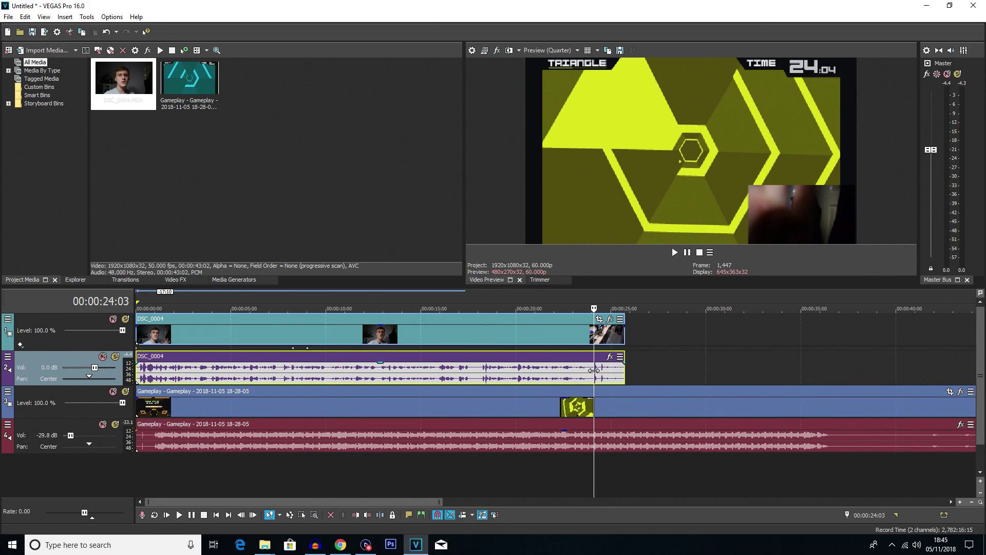